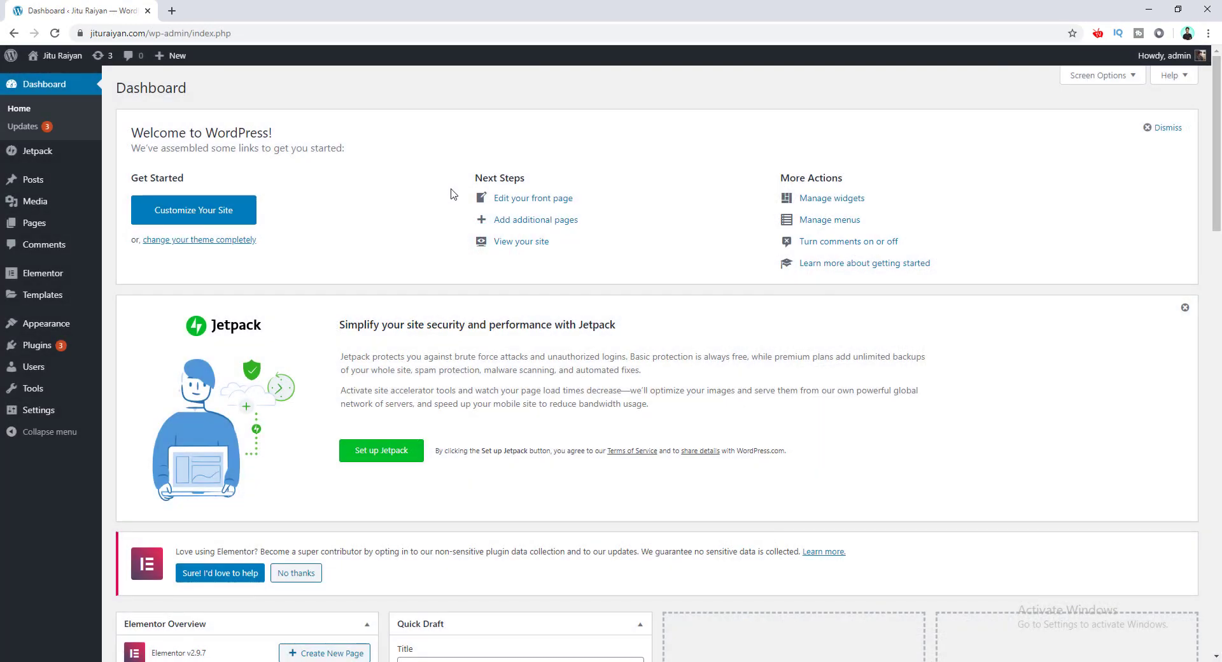
Step: Open Elementor's maintenance mode settings and set the mode to Coming Soon
{"action": "mouse_move", "coordinate": [42, 280]}
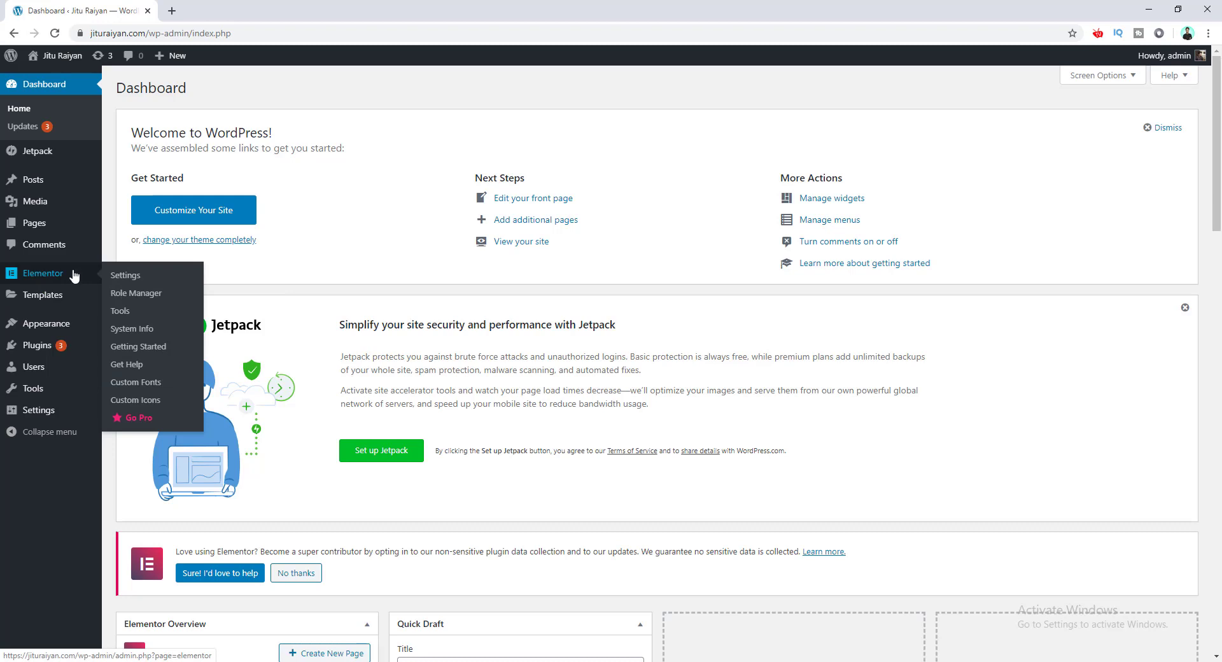
{"action": "left_click", "coordinate": [120, 311]}
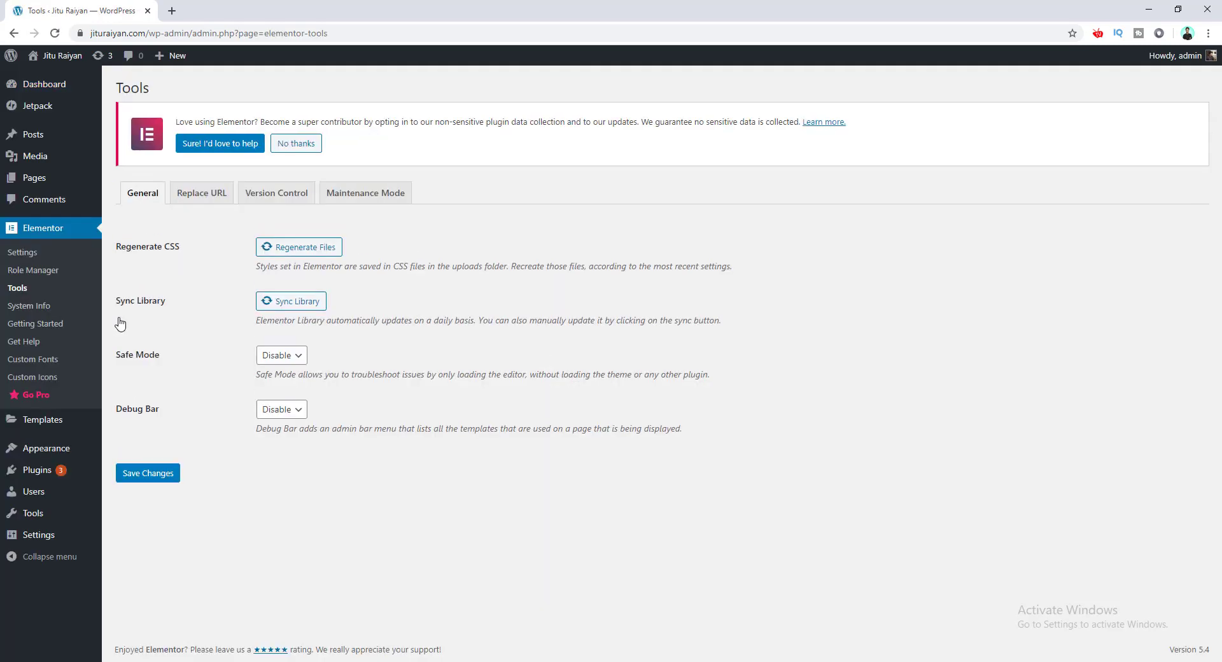
{"action": "left_click", "coordinate": [352, 200]}
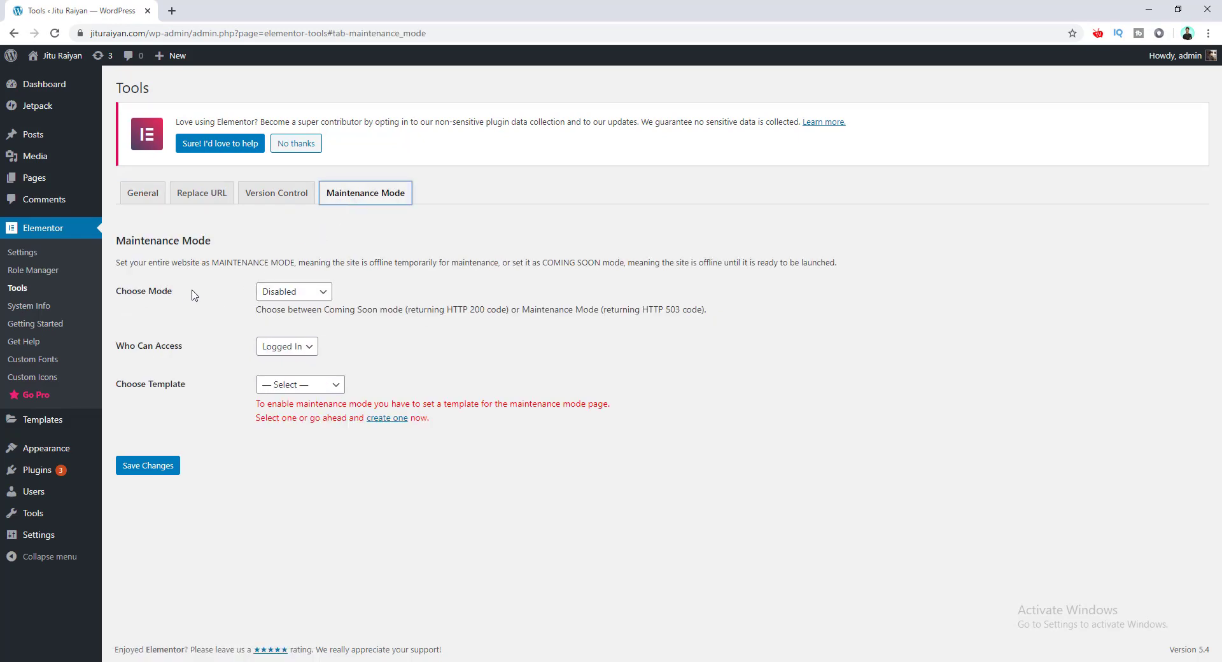
{"action": "left_click", "coordinate": [216, 293]}
{"action": "left_click", "coordinate": [298, 293]}
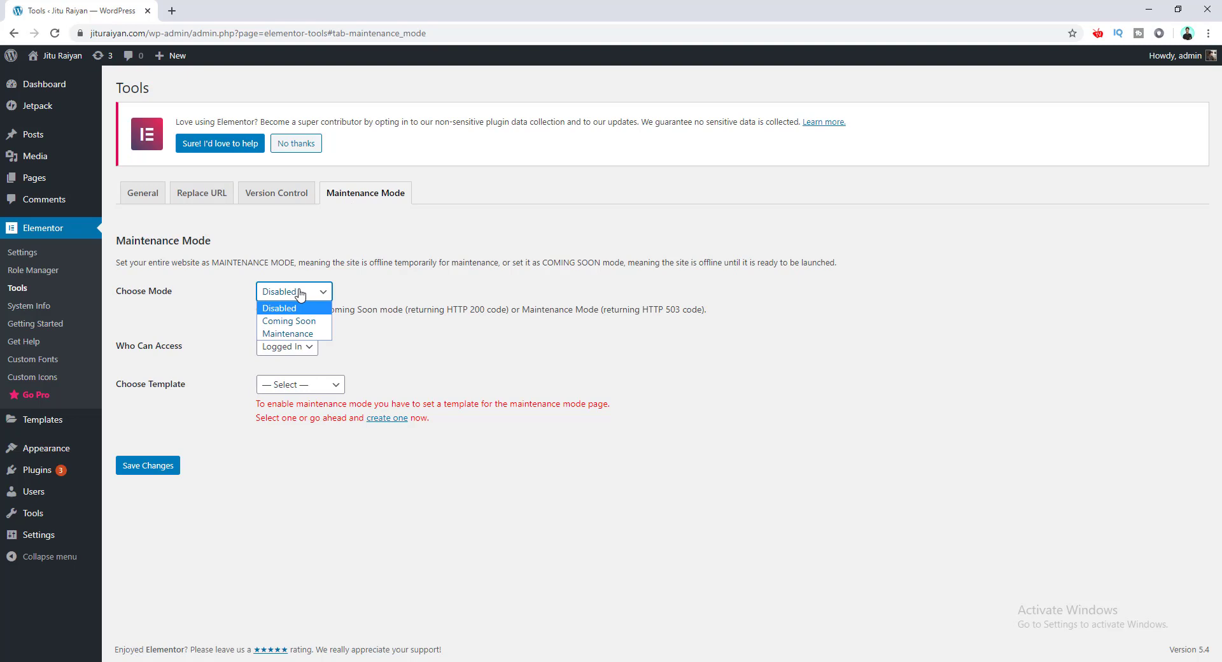
{"action": "left_click", "coordinate": [311, 321]}
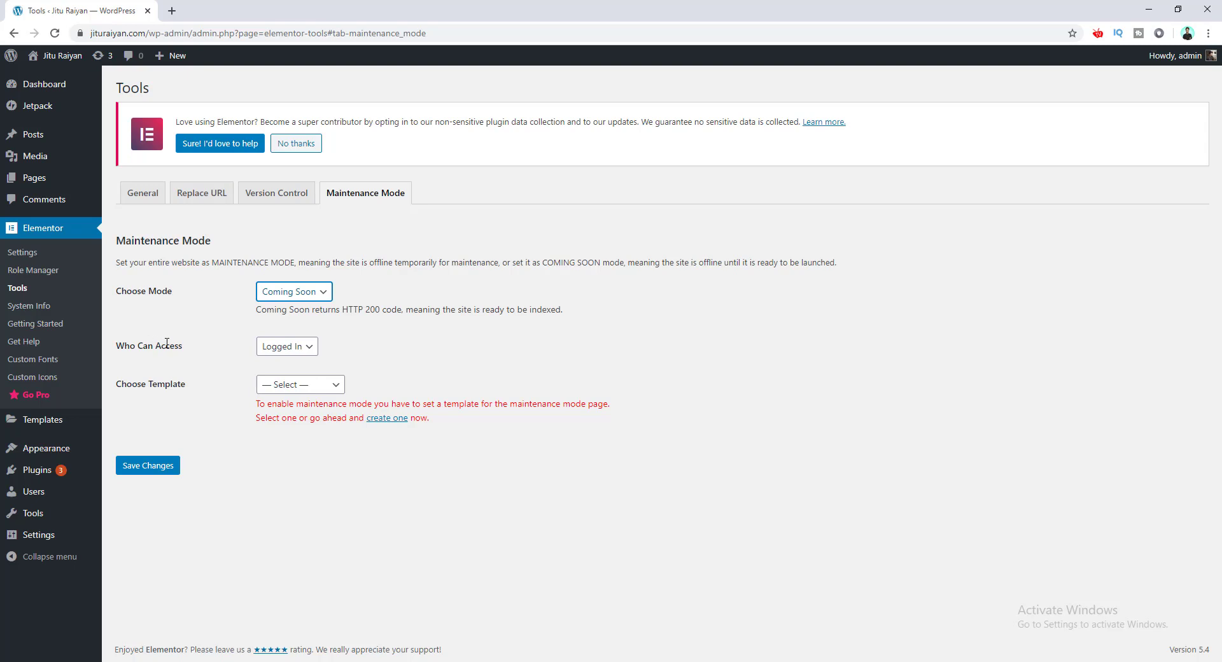
Step: Try the Custom option for who can access the site, and return it to Logged In
{"action": "left_click", "coordinate": [253, 352]}
{"action": "left_click", "coordinate": [266, 351]}
{"action": "left_click", "coordinate": [271, 376]}
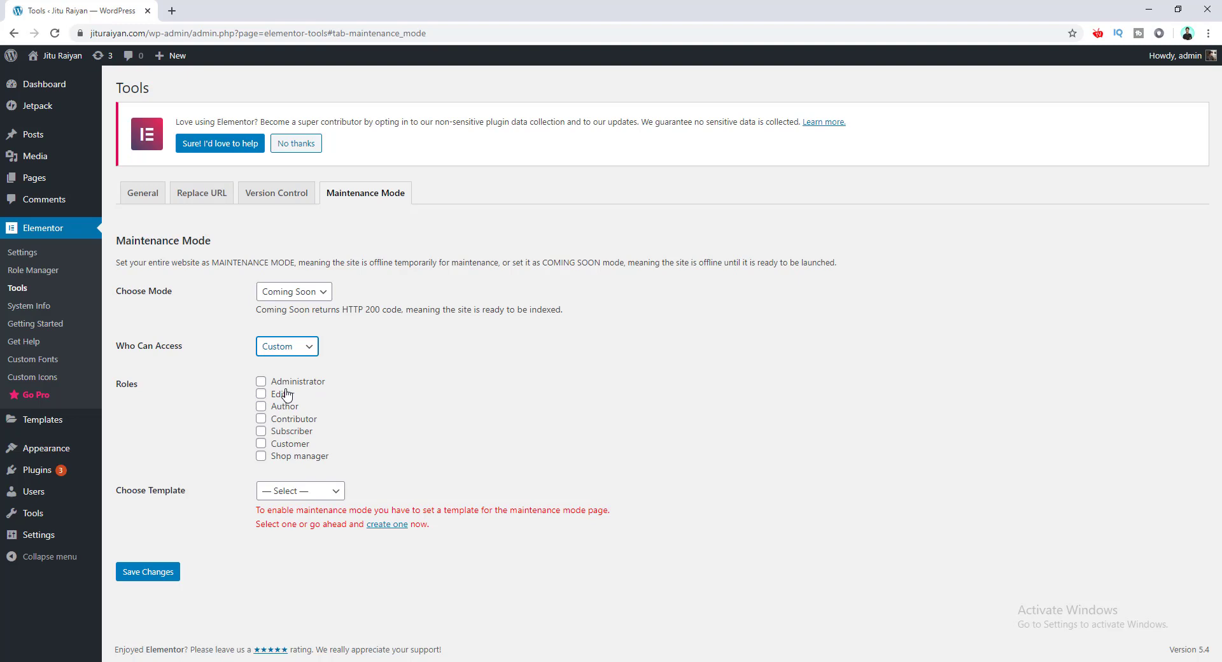
{"action": "left_click", "coordinate": [290, 347]}
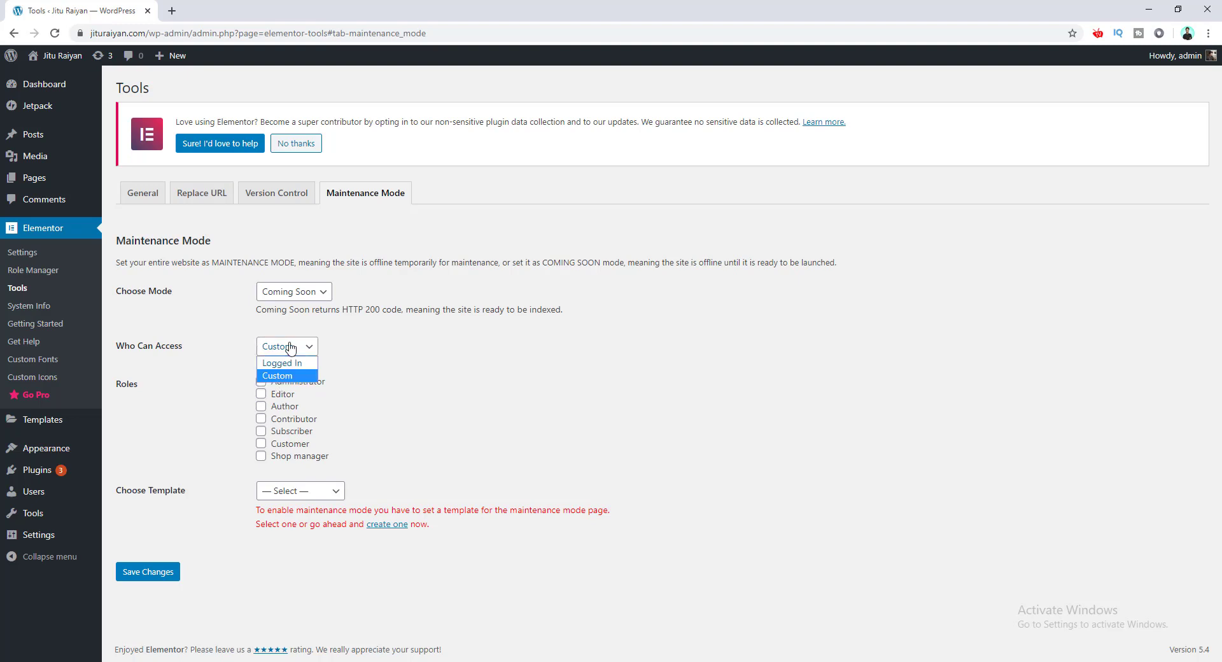
{"action": "left_click", "coordinate": [292, 363]}
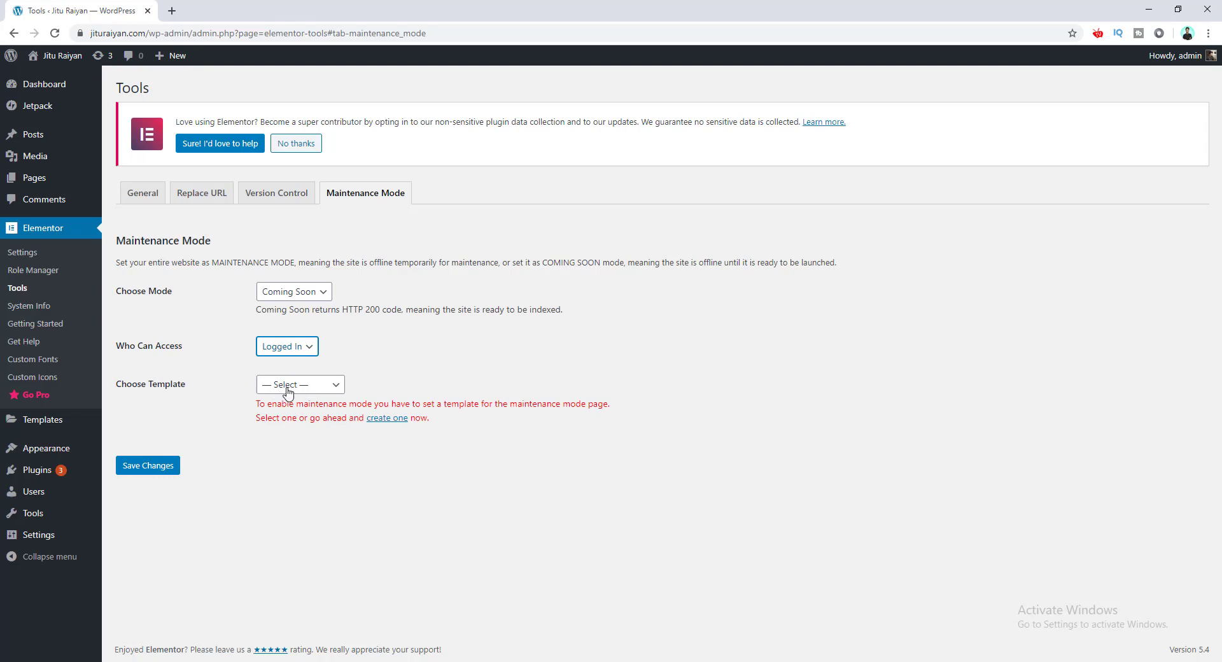
Step: Check the templates available for maintenance mode without choosing one, and save the settings
{"action": "left_click", "coordinate": [288, 385]}
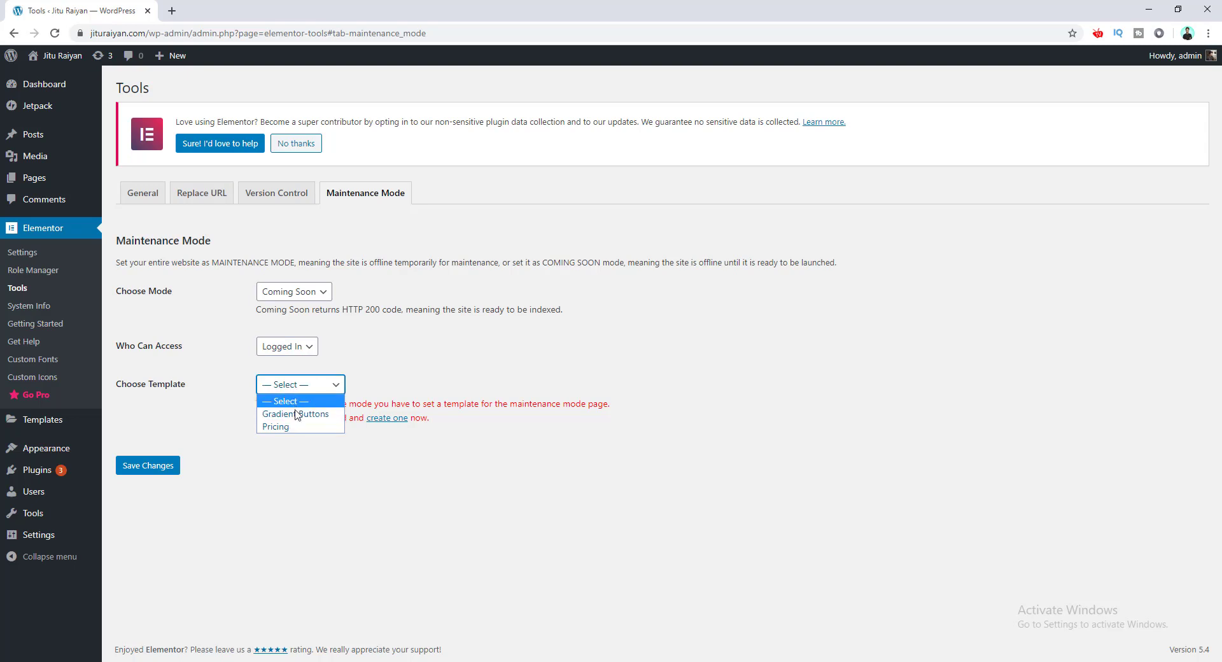
{"action": "left_click", "coordinate": [252, 392]}
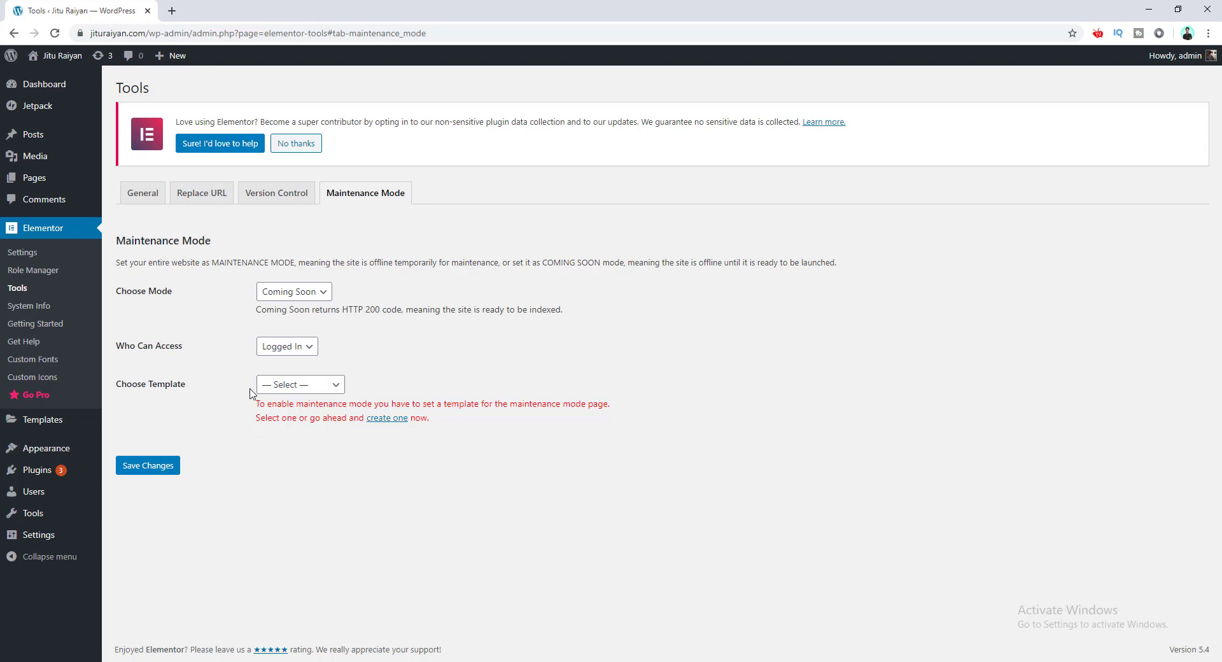
{"action": "left_click", "coordinate": [159, 469]}
Step: Create a new saved template of type Page named "Coming soon template"
{"action": "left_click", "coordinate": [57, 423]}
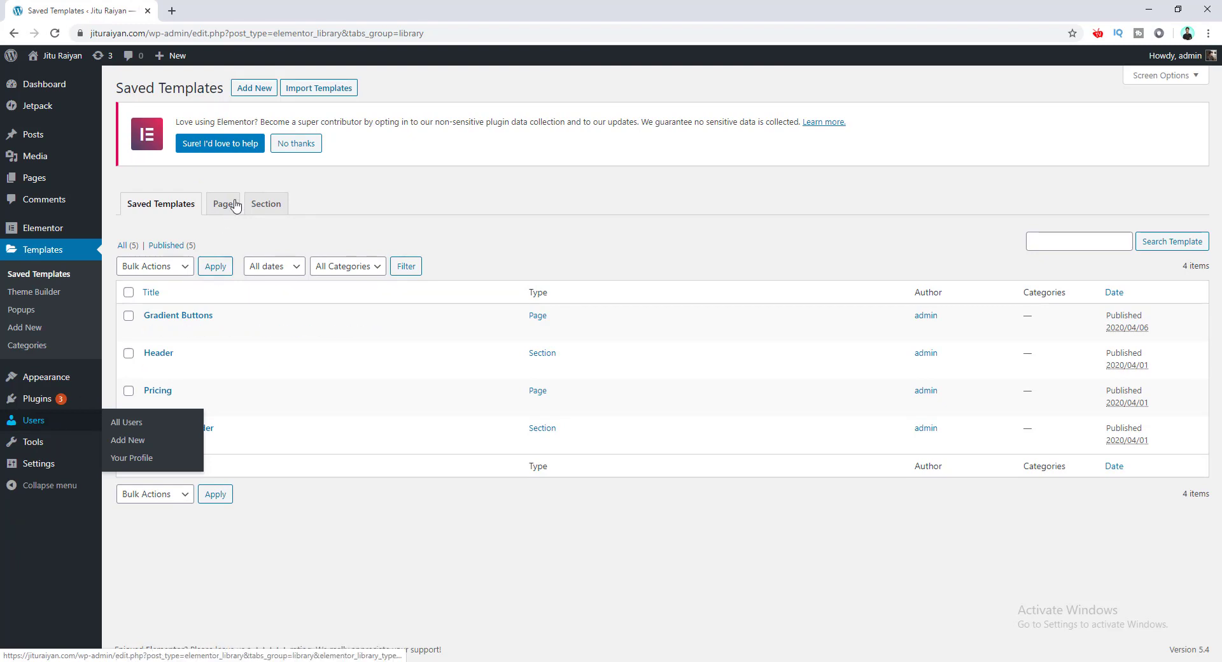
{"action": "left_click", "coordinate": [257, 92]}
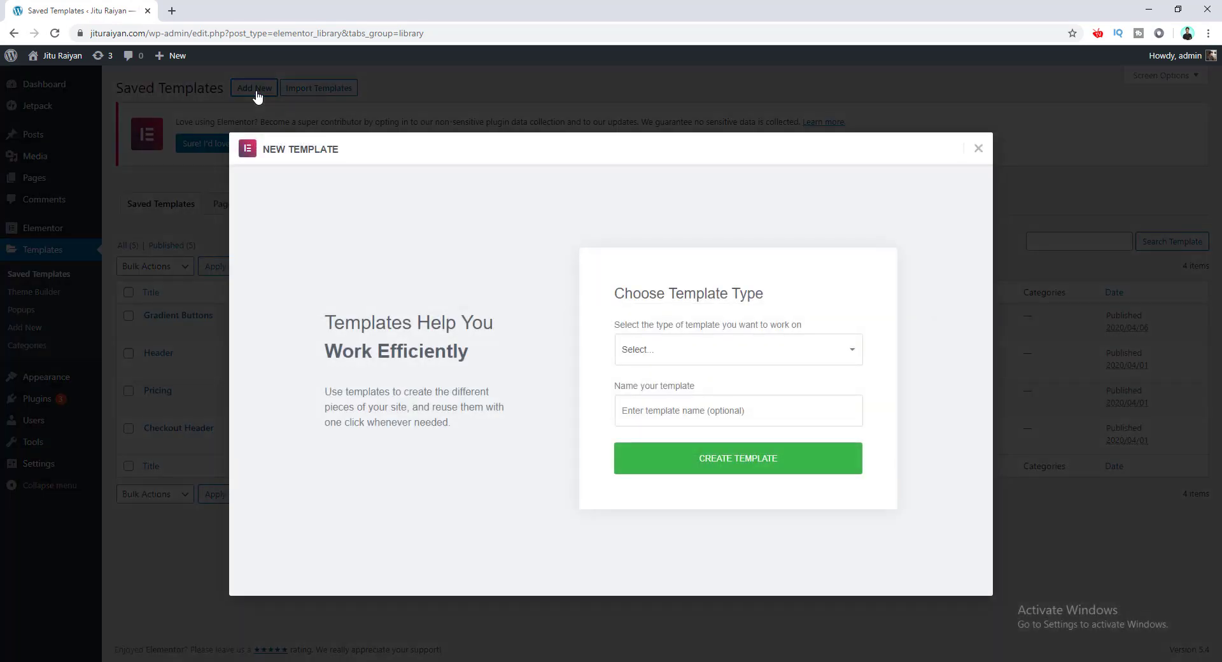
{"action": "left_click", "coordinate": [634, 361]}
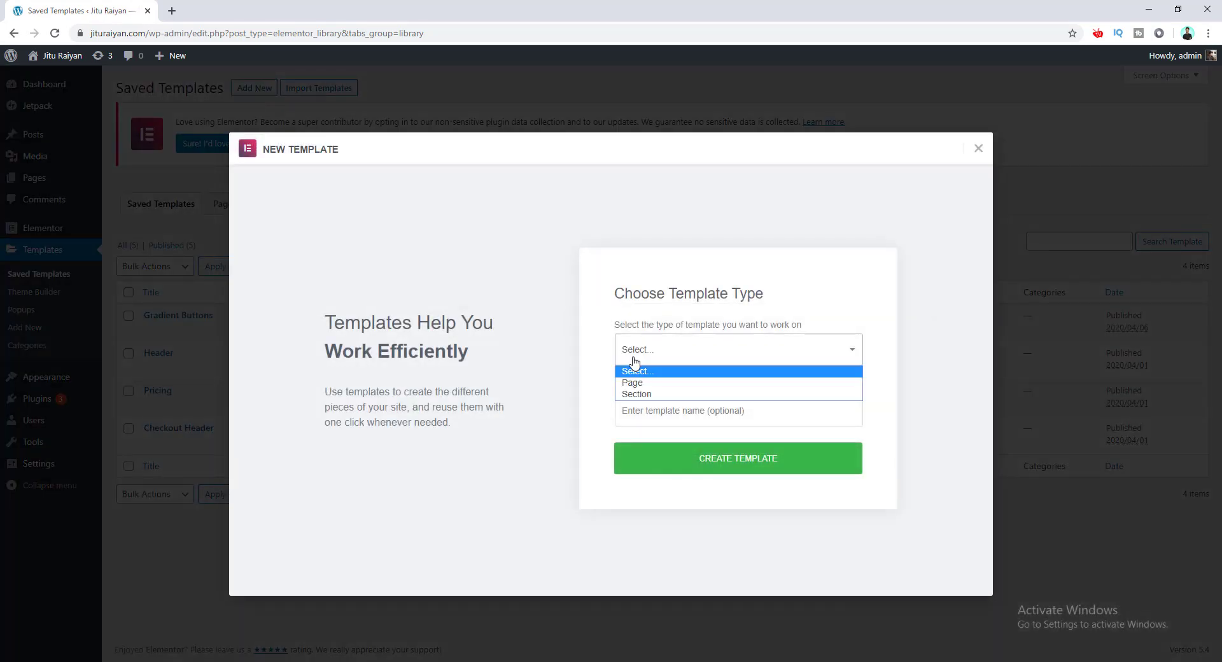
{"action": "left_click", "coordinate": [634, 381]}
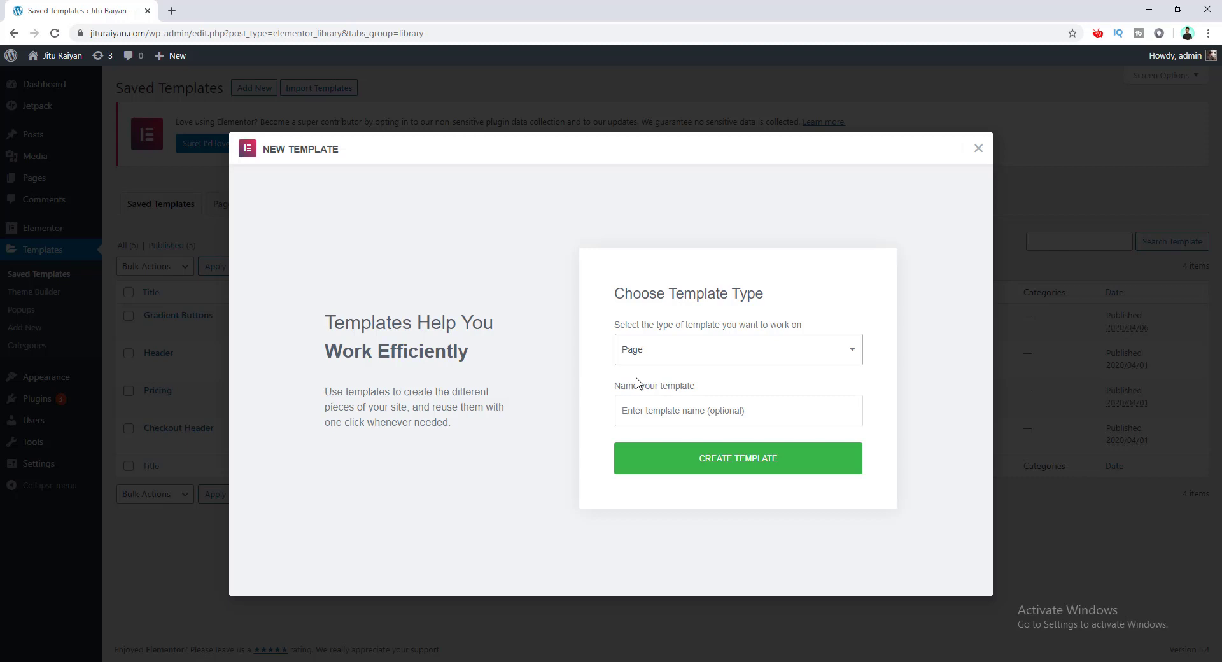
{"action": "left_click", "coordinate": [654, 410]}
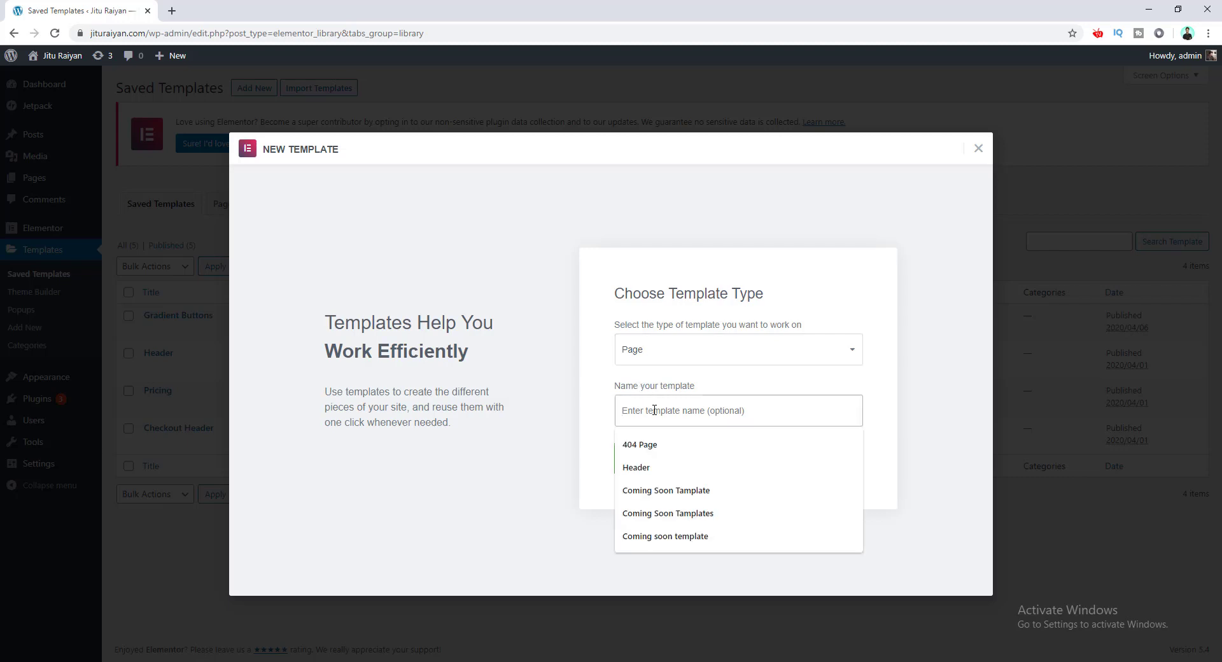
{"action": "type", "text": "Comin"}
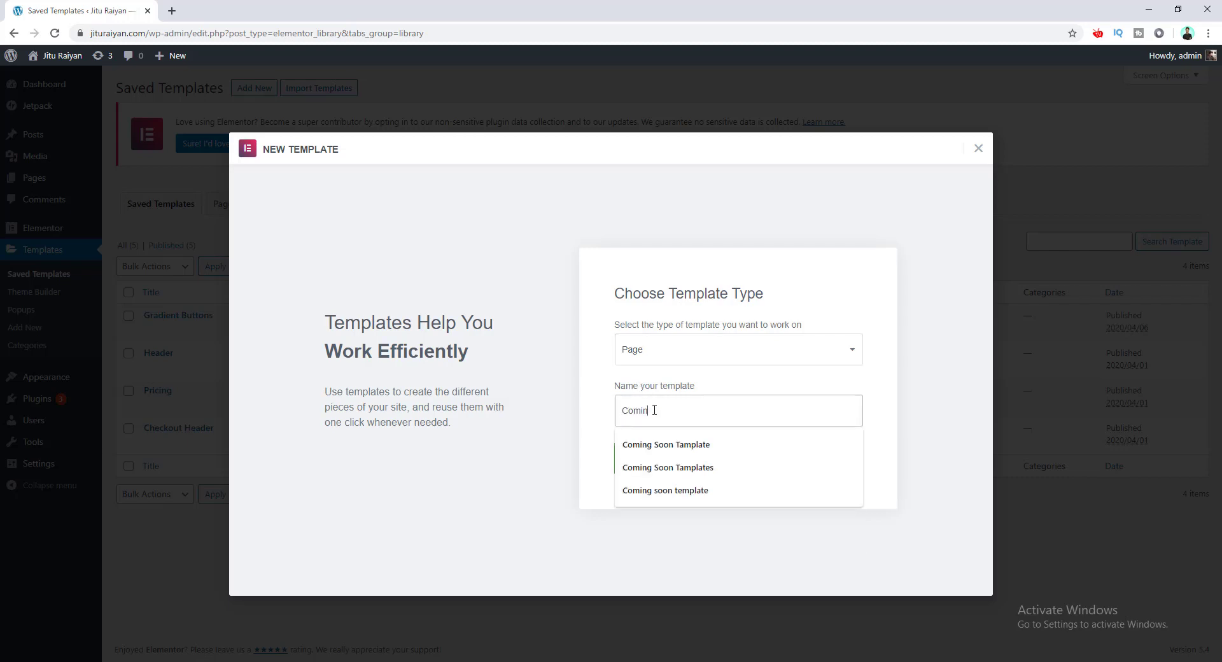
{"action": "type", "text": "g soon template"}
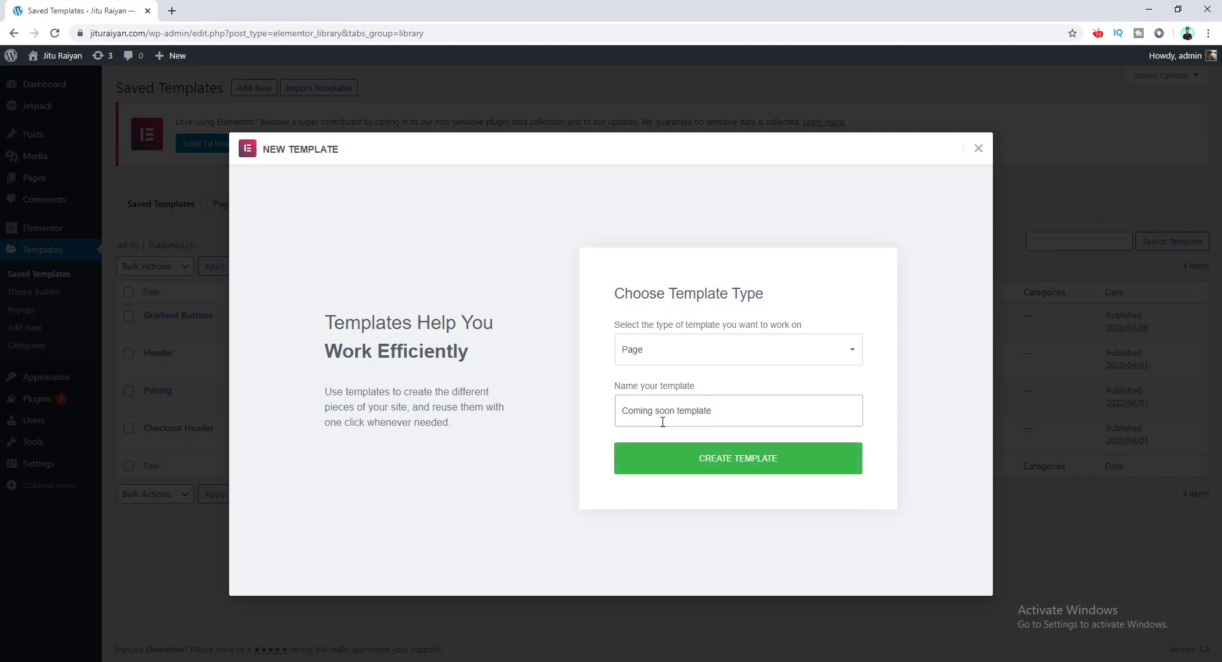
{"action": "left_click", "coordinate": [693, 473]}
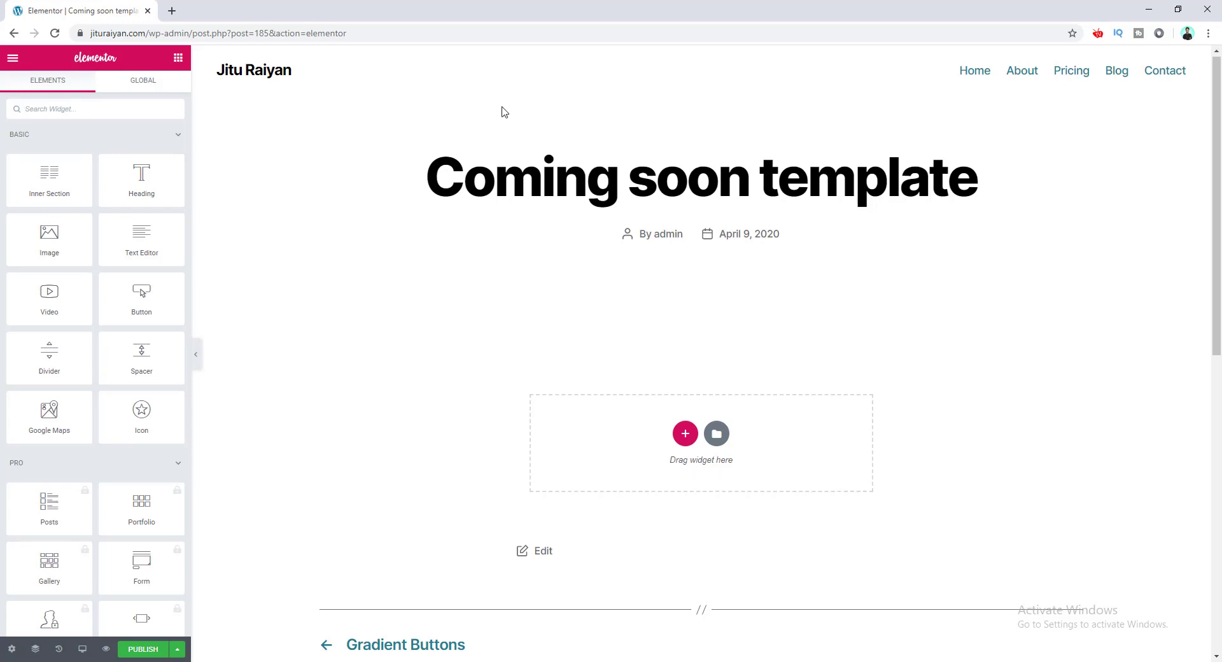
Step: Set the template's page layout to Elementor Canvas in its page settings
{"action": "scroll", "coordinate": [643, 346], "scroll_direction": "down", "scroll_amount": 10}
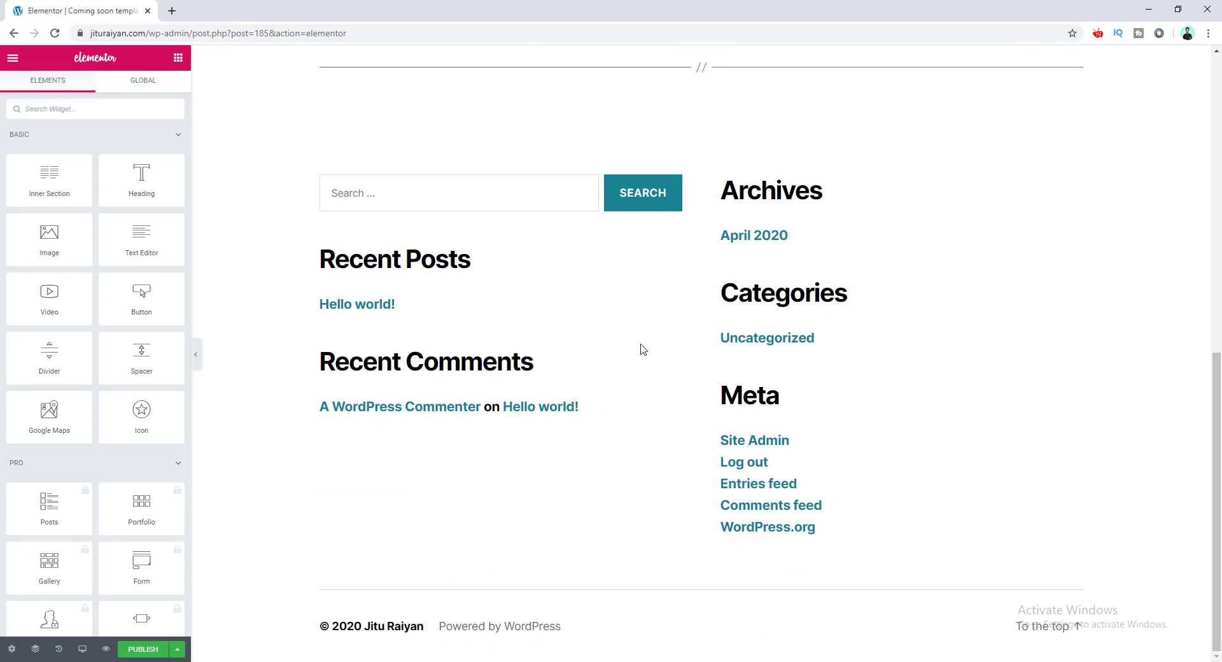
{"action": "left_click", "coordinate": [5, 649]}
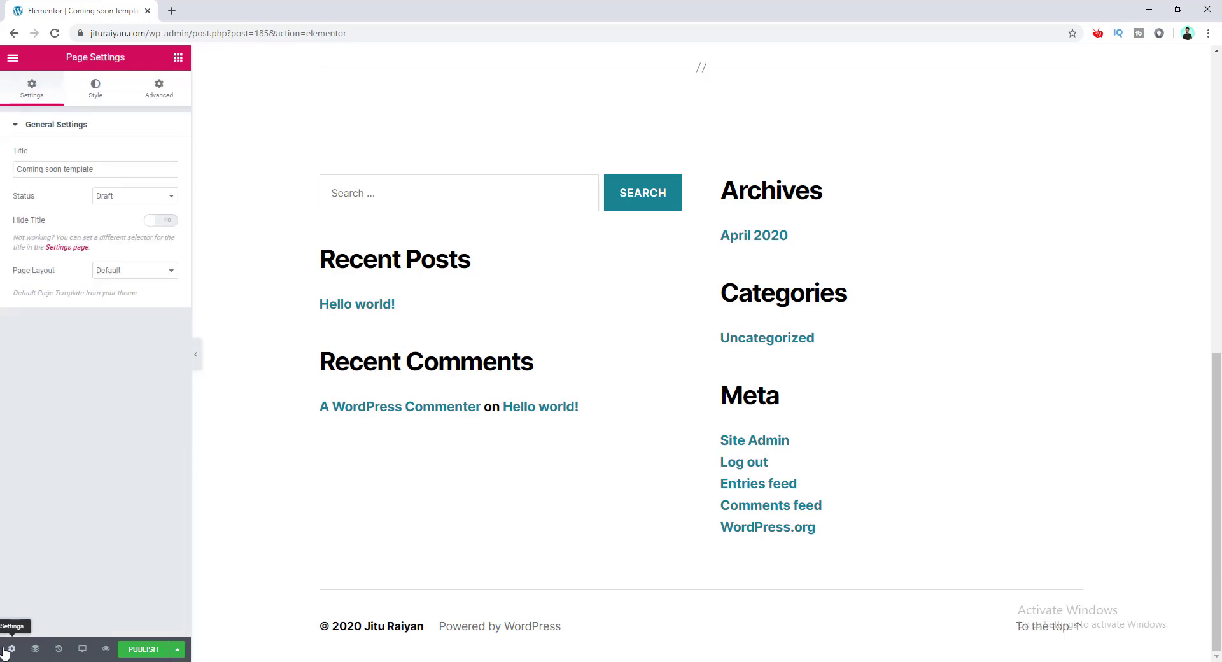
{"action": "left_click", "coordinate": [107, 271]}
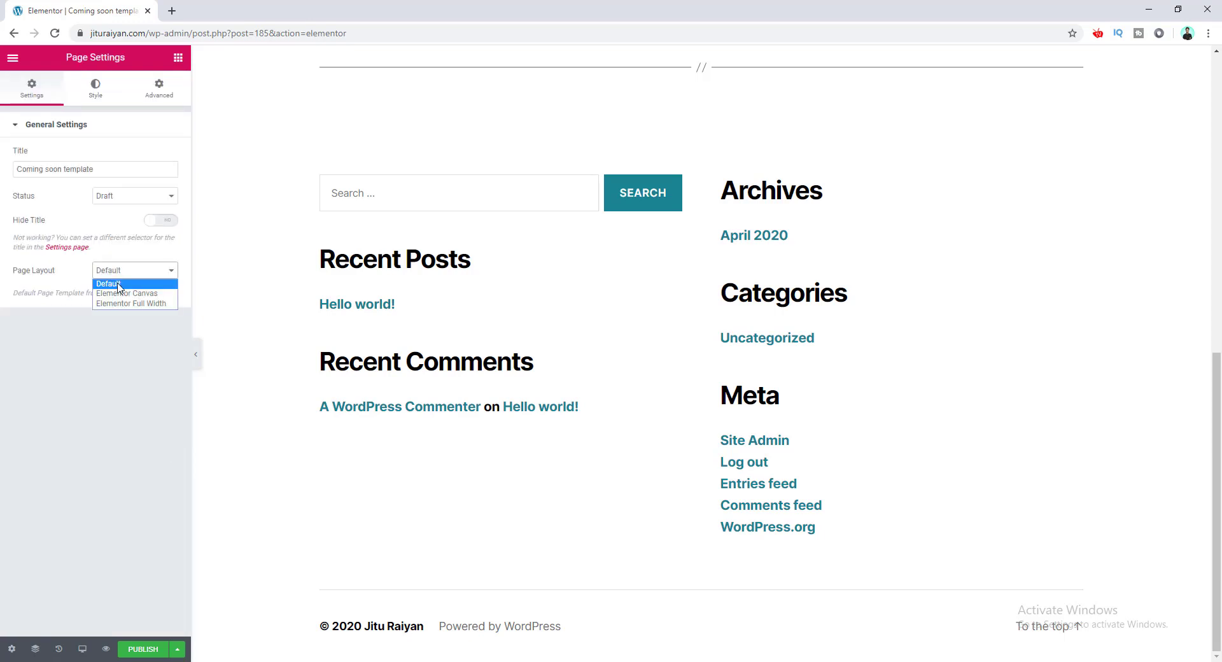
{"action": "left_click", "coordinate": [118, 294]}
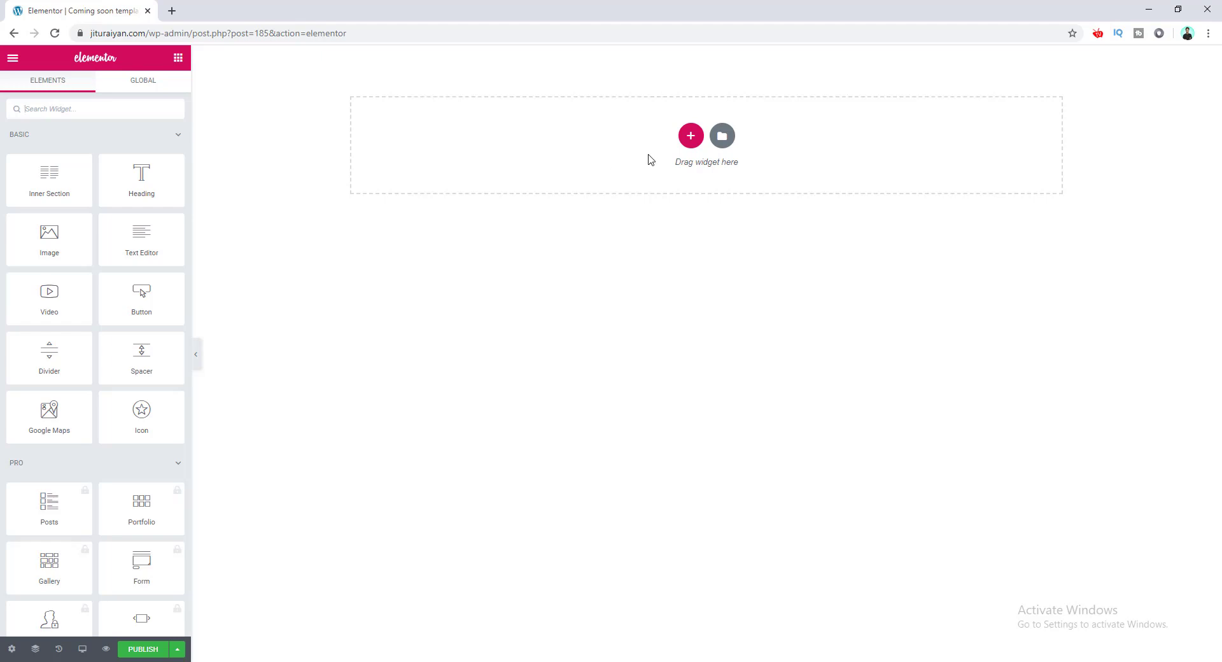
Step: Search the page library for "coming" and insert the free dark Coming Soon page with the clock background
{"action": "left_click", "coordinate": [726, 136]}
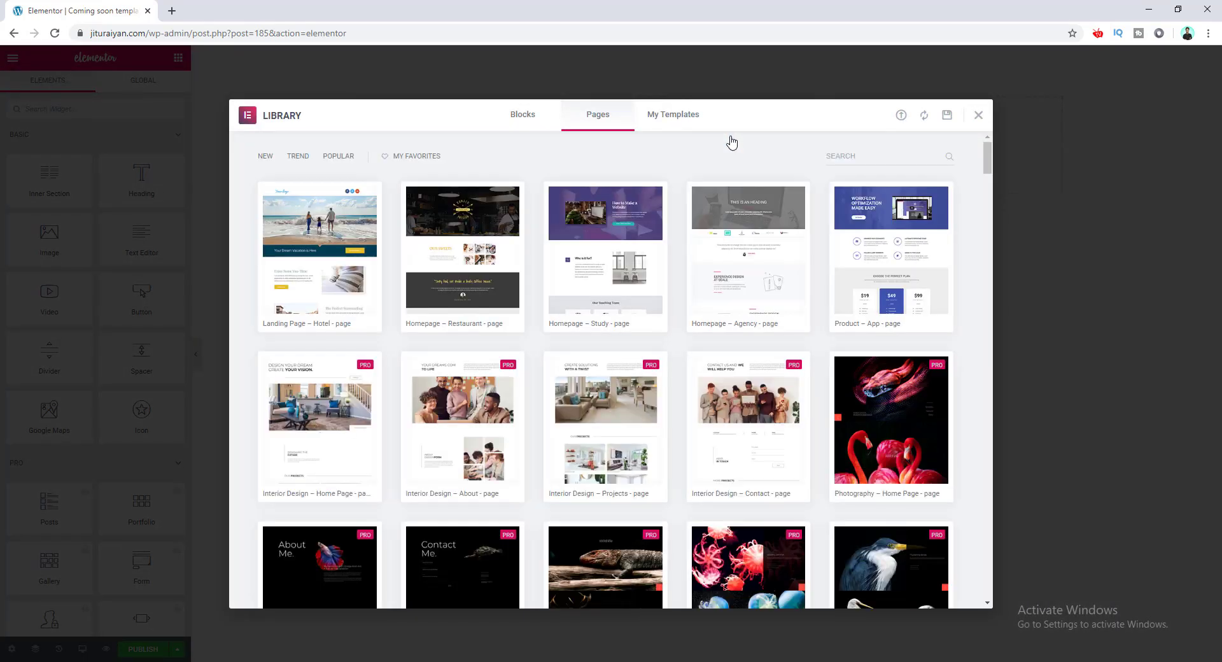
{"action": "scroll", "coordinate": [722, 169], "scroll_direction": "down", "scroll_amount": 15}
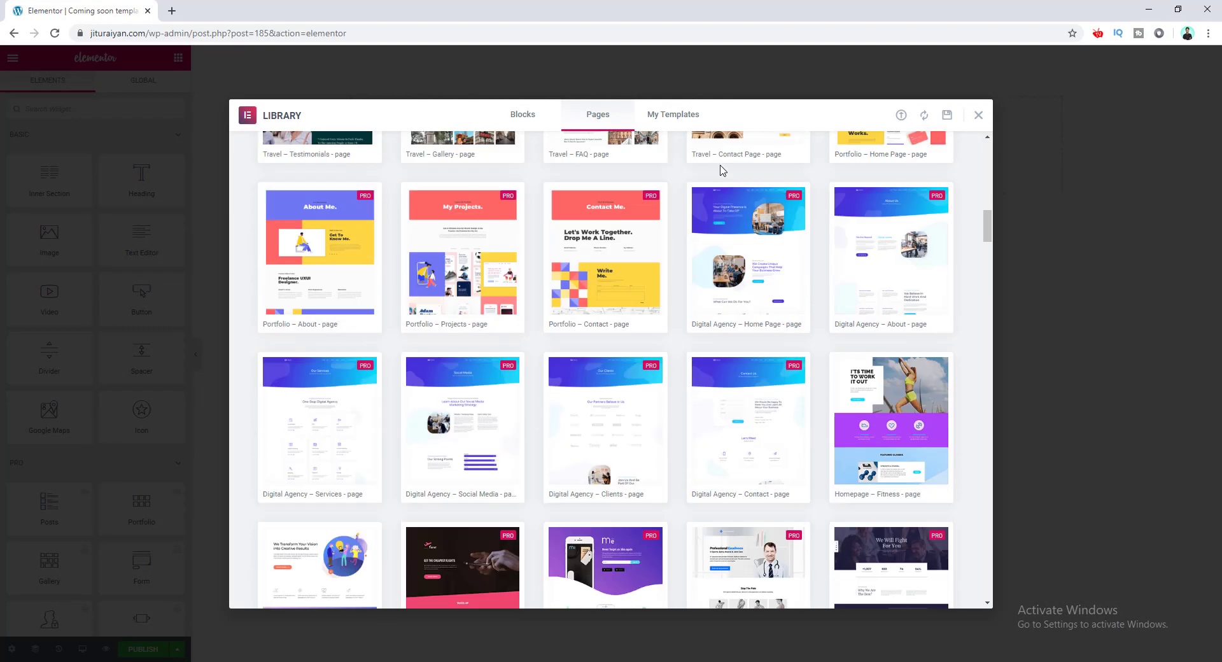
{"action": "scroll", "coordinate": [720, 170], "scroll_direction": "down", "scroll_amount": 15}
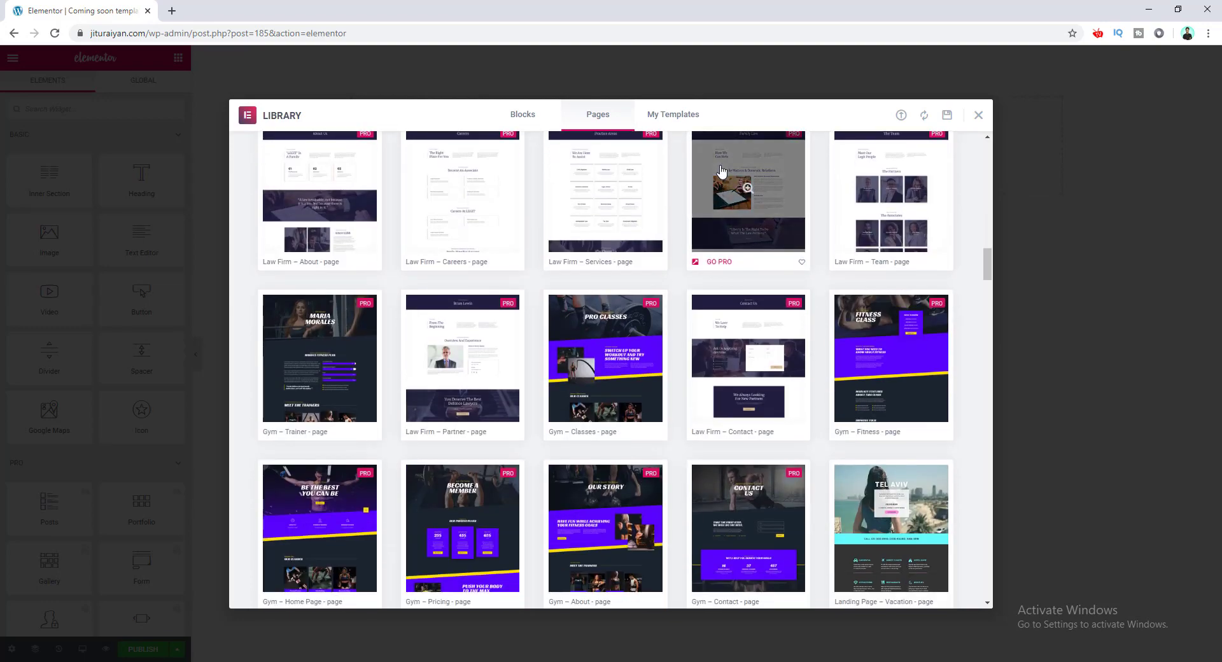
{"action": "scroll", "coordinate": [721, 171], "scroll_direction": "up", "scroll_amount": 2}
{"action": "scroll", "coordinate": [721, 172], "scroll_direction": "up", "scroll_amount": 20}
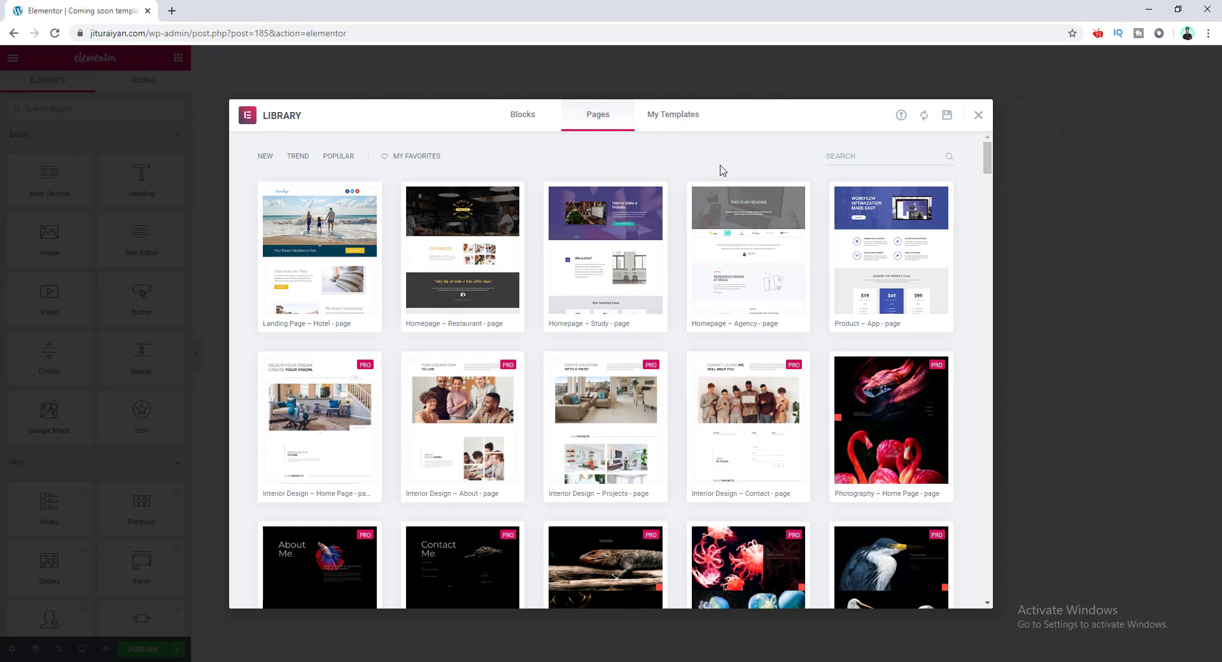
{"action": "left_click", "coordinate": [839, 161]}
{"action": "type", "text": "coming"}
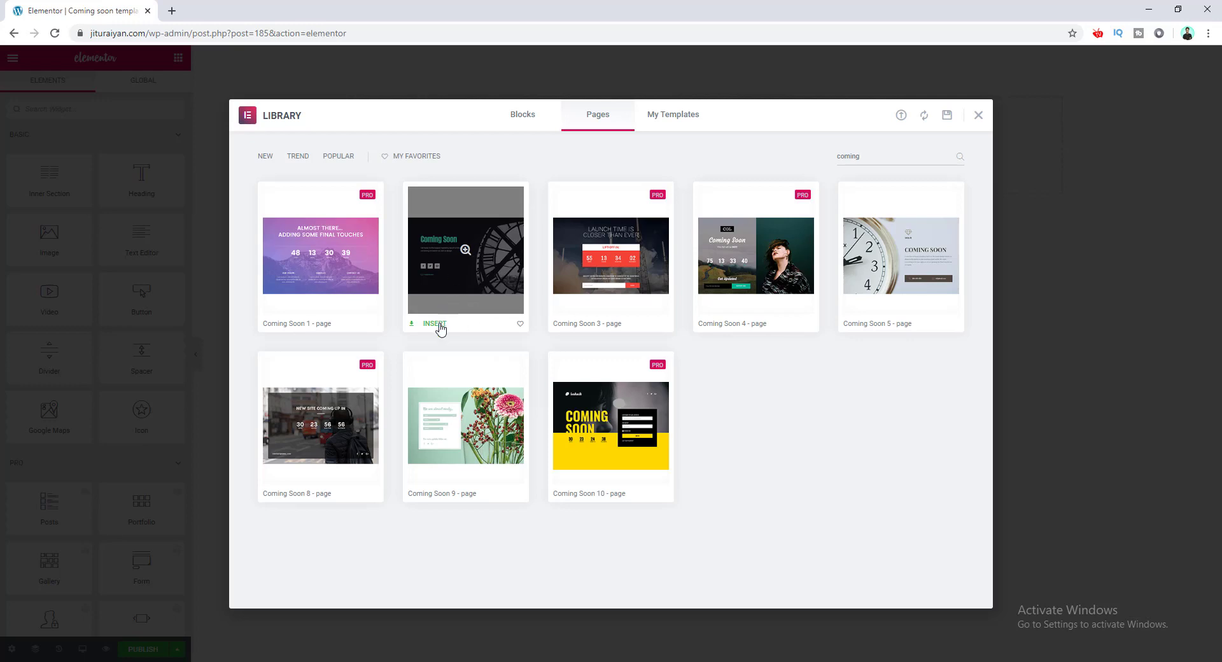
{"action": "left_click", "coordinate": [435, 324]}
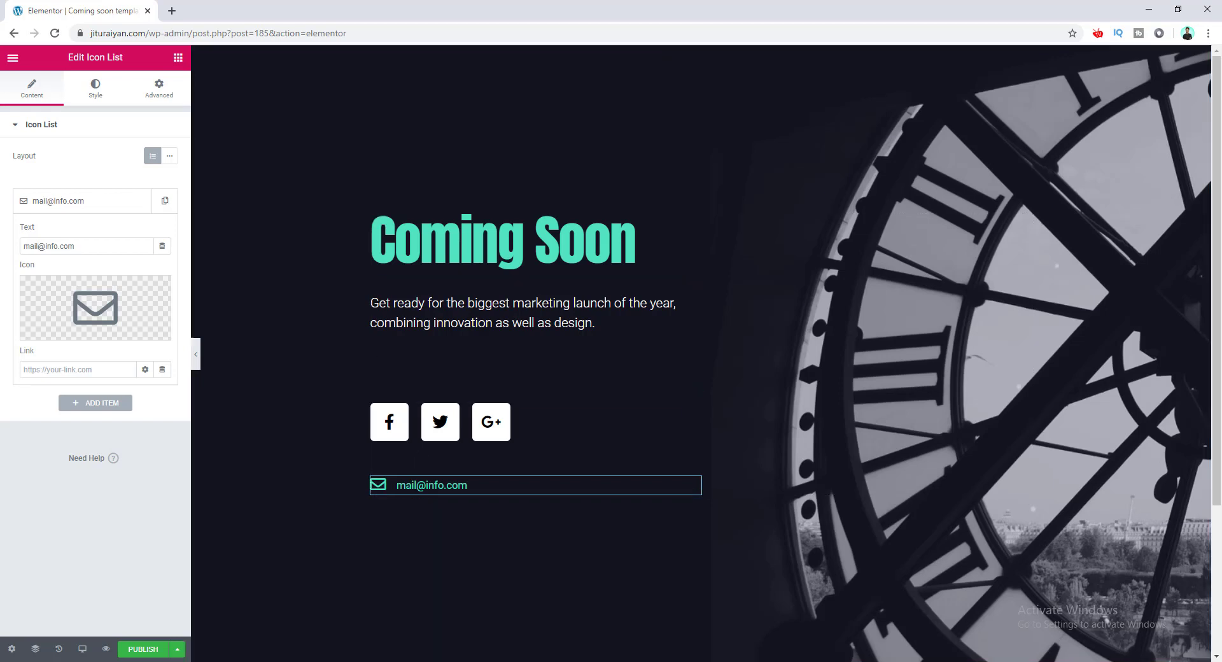
Step: Publish the coming soon template and exit the editor to the dashboard
{"action": "left_click", "coordinate": [157, 650]}
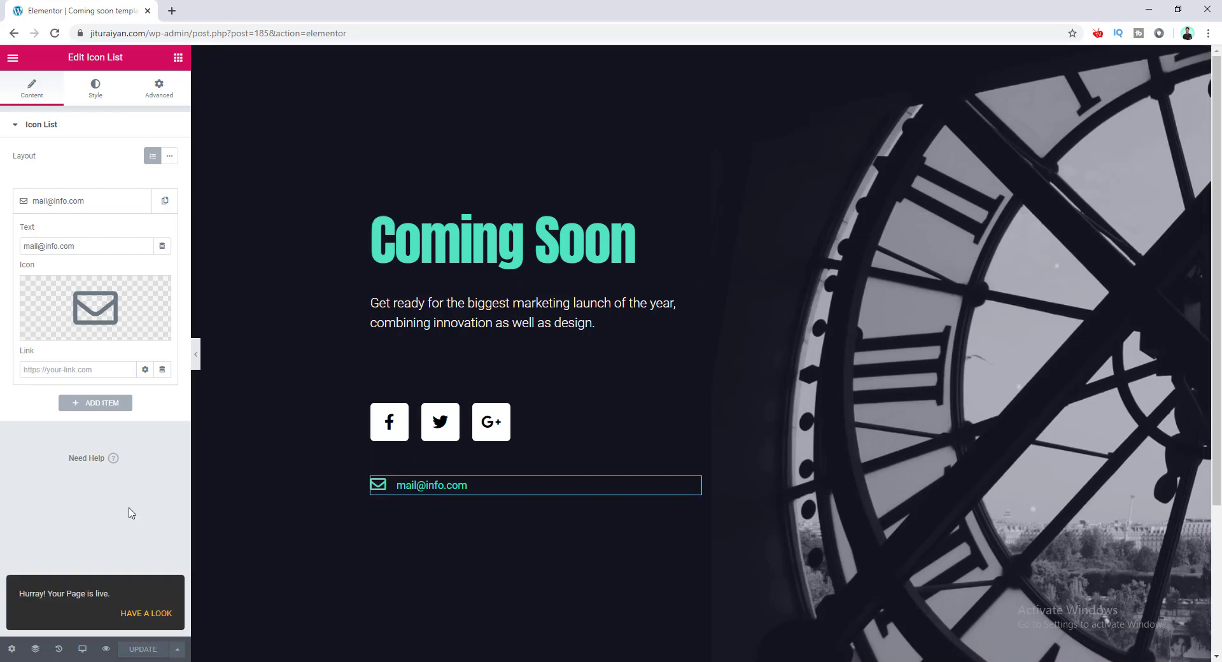
{"action": "left_click", "coordinate": [12, 61]}
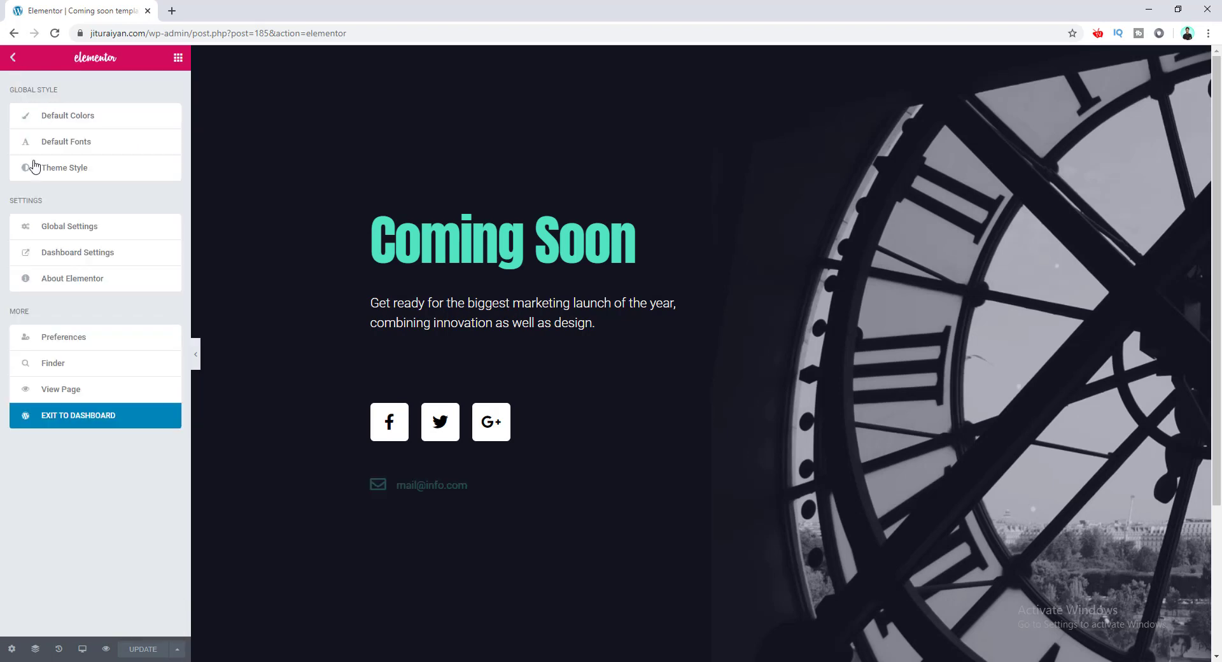
{"action": "left_click", "coordinate": [111, 417]}
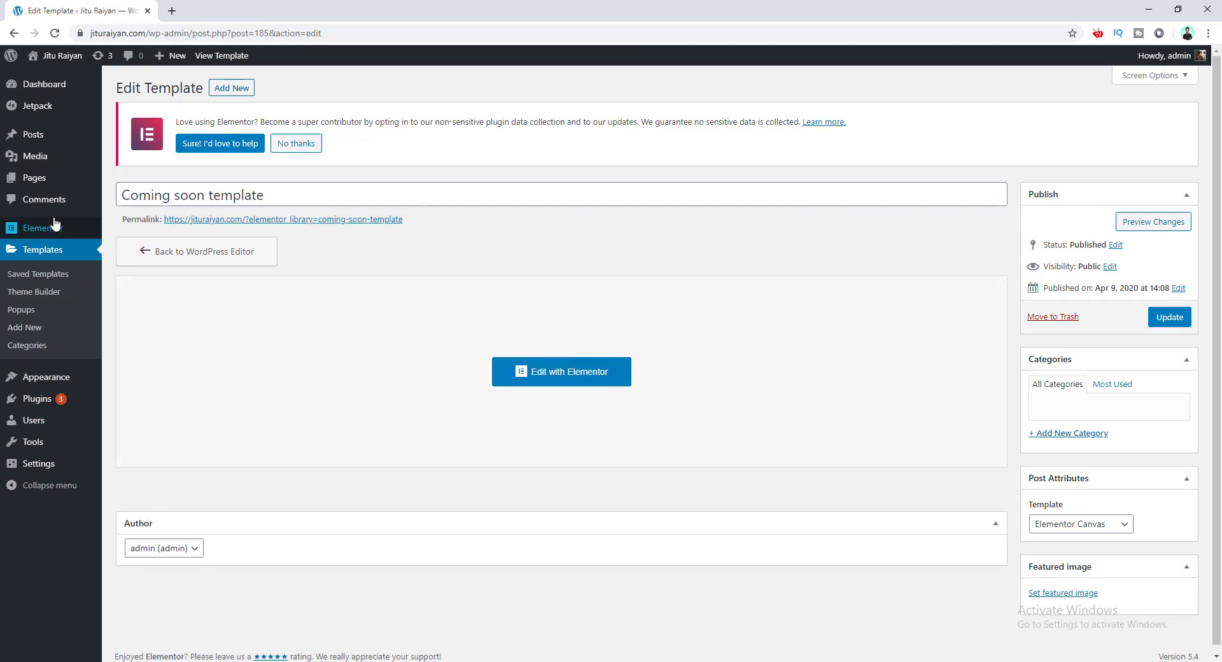
Step: Assign "Coming soon template" as the template in Elementor's maintenance mode settings and save the changes
{"action": "mouse_move", "coordinate": [56, 229]}
{"action": "left_click", "coordinate": [125, 271]}
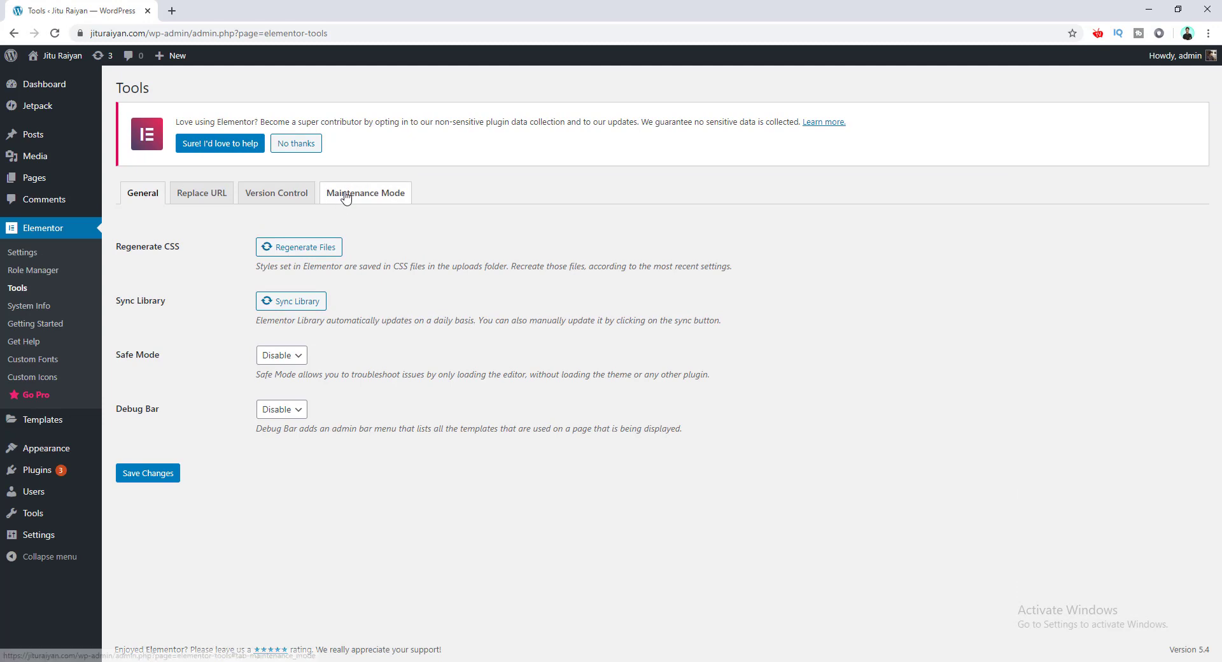
{"action": "left_click", "coordinate": [346, 195]}
{"action": "left_click", "coordinate": [289, 386]}
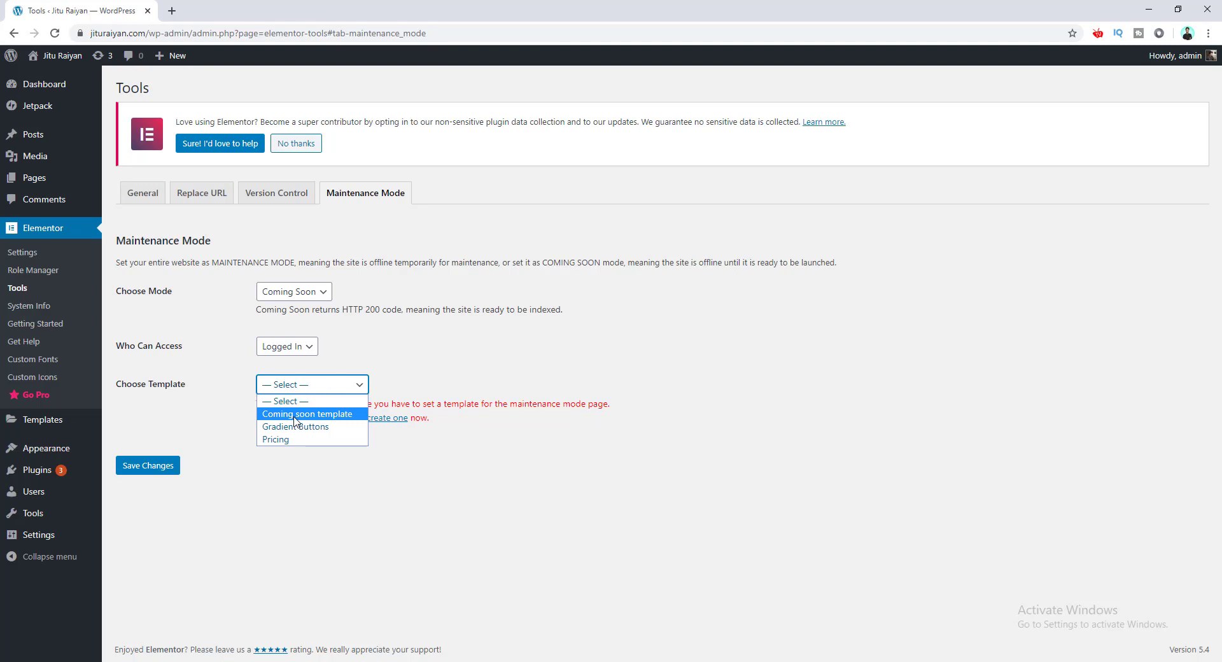
{"action": "left_click", "coordinate": [294, 415]}
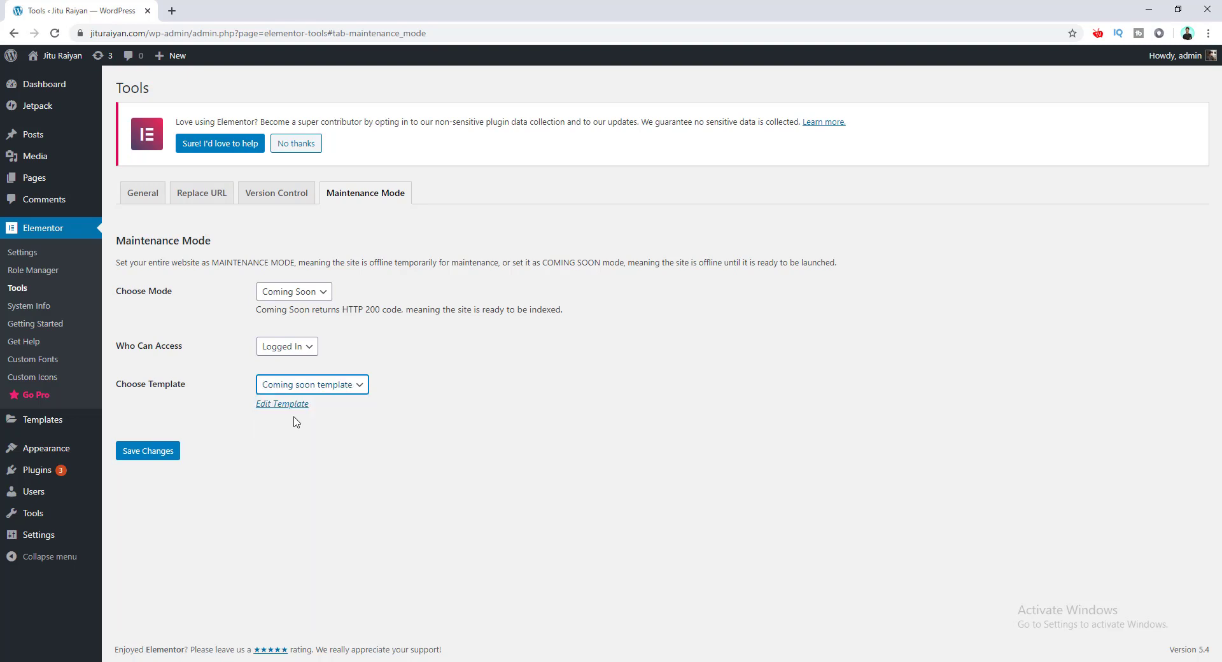
{"action": "left_click", "coordinate": [156, 454]}
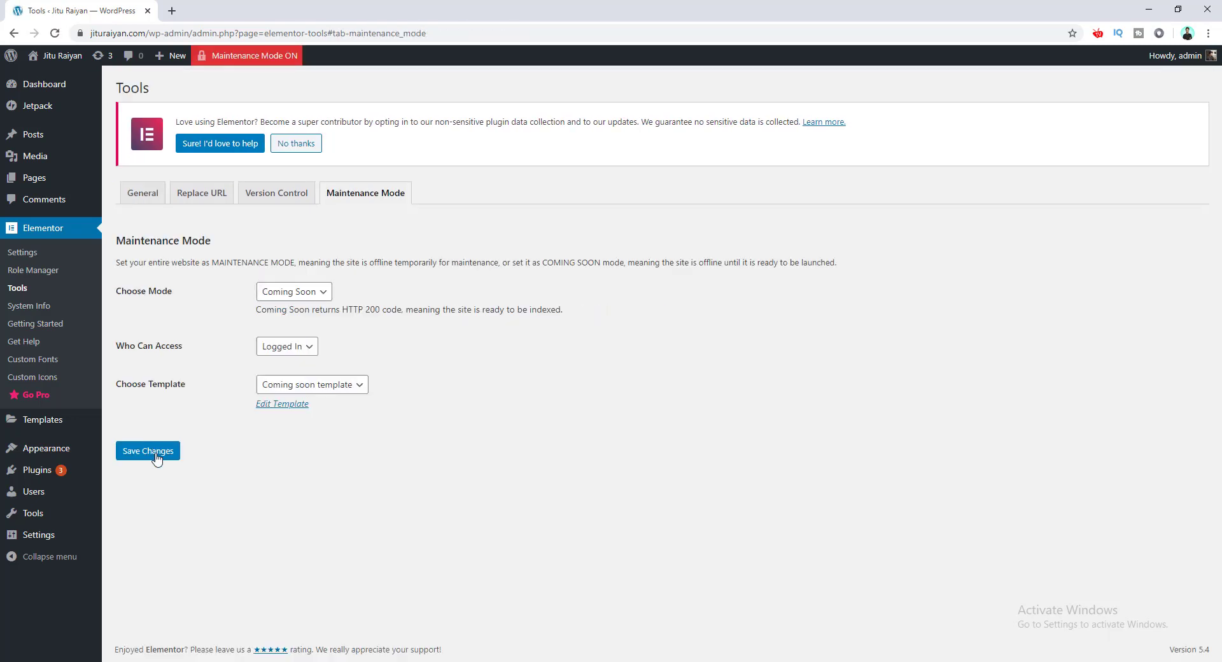
Step: Open the live site in a new browser tab and look over its home page while logged in
{"action": "mouse_move", "coordinate": [174, 57]}
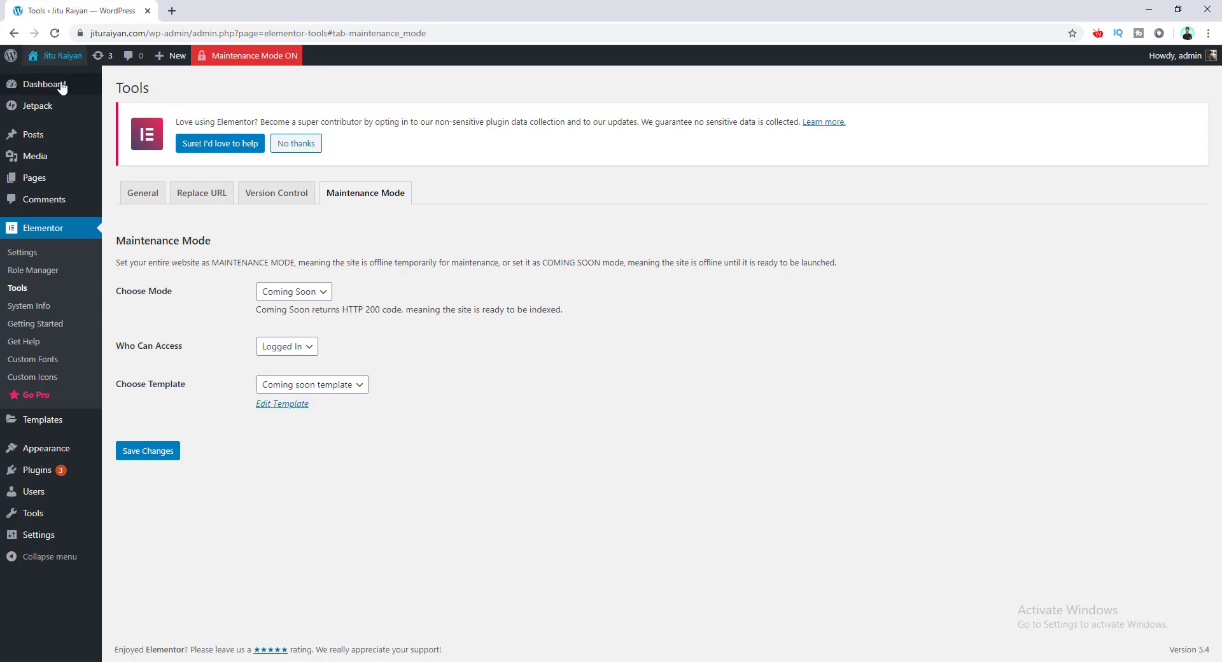
{"action": "right_click", "coordinate": [63, 61]}
{"action": "left_click", "coordinate": [95, 65]}
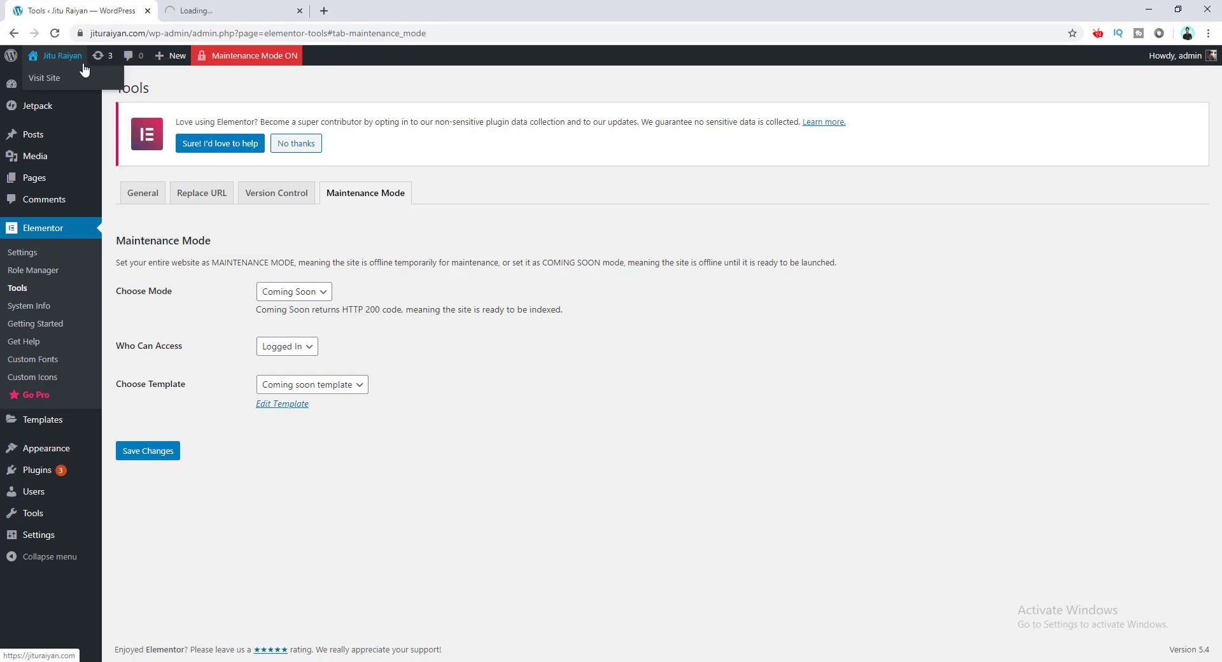
{"action": "key", "text": "ctrl+Tab"}
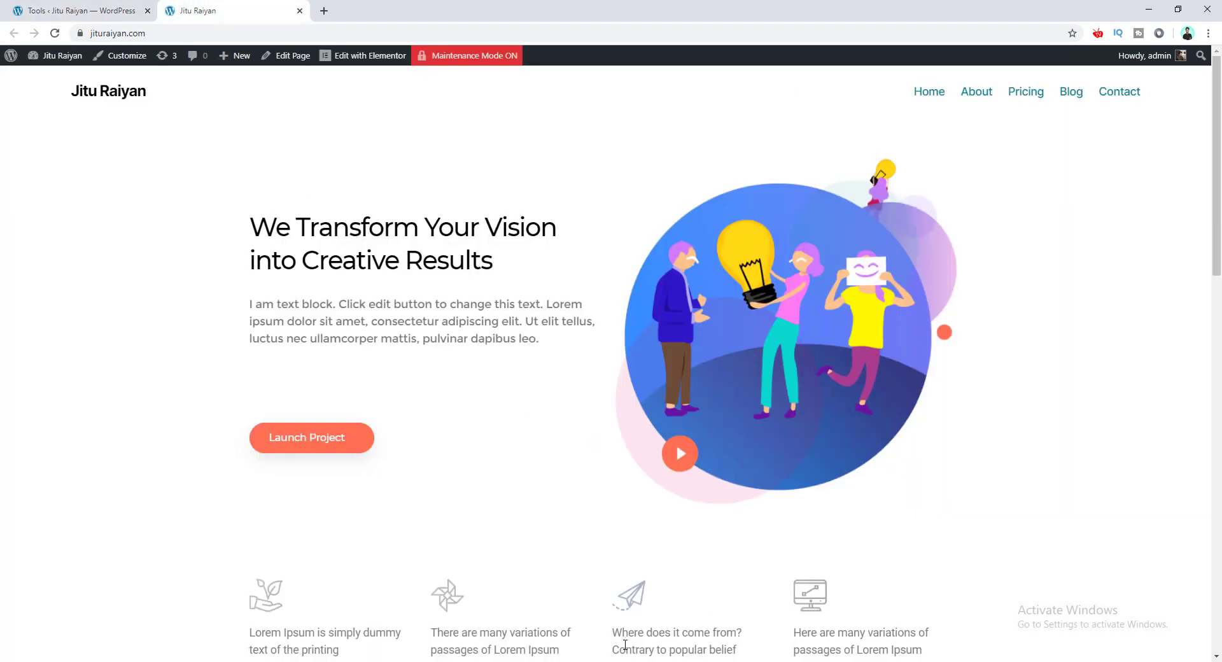
{"action": "scroll", "coordinate": [700, 478], "scroll_direction": "down", "scroll_amount": 4}
{"action": "scroll", "coordinate": [764, 486], "scroll_direction": "up", "scroll_amount": 4}
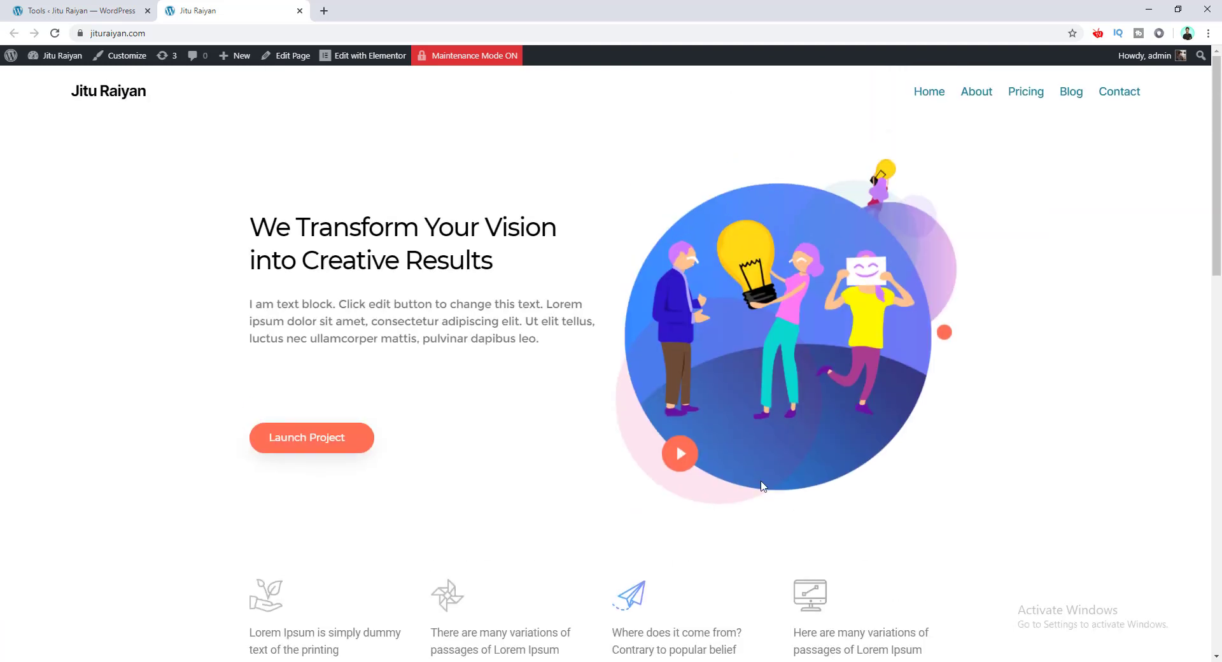
Step: Open the site's Contact page and look through it while logged in
{"action": "left_click", "coordinate": [1119, 96]}
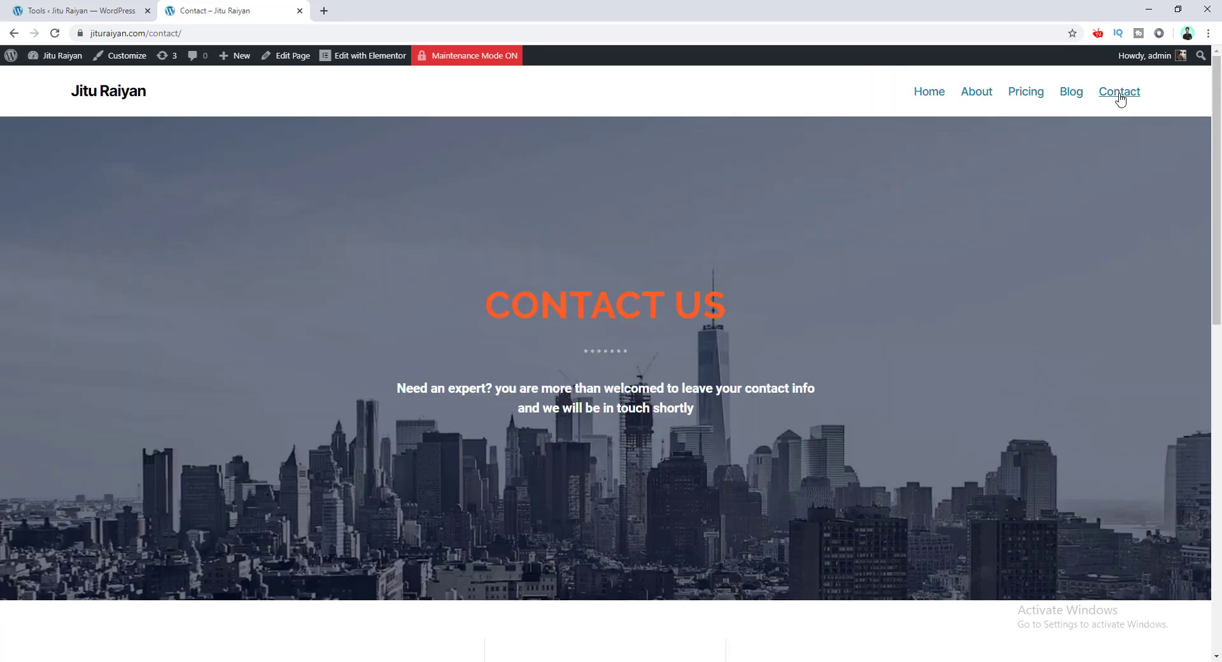
{"action": "scroll", "coordinate": [731, 291], "scroll_direction": "down", "scroll_amount": 3}
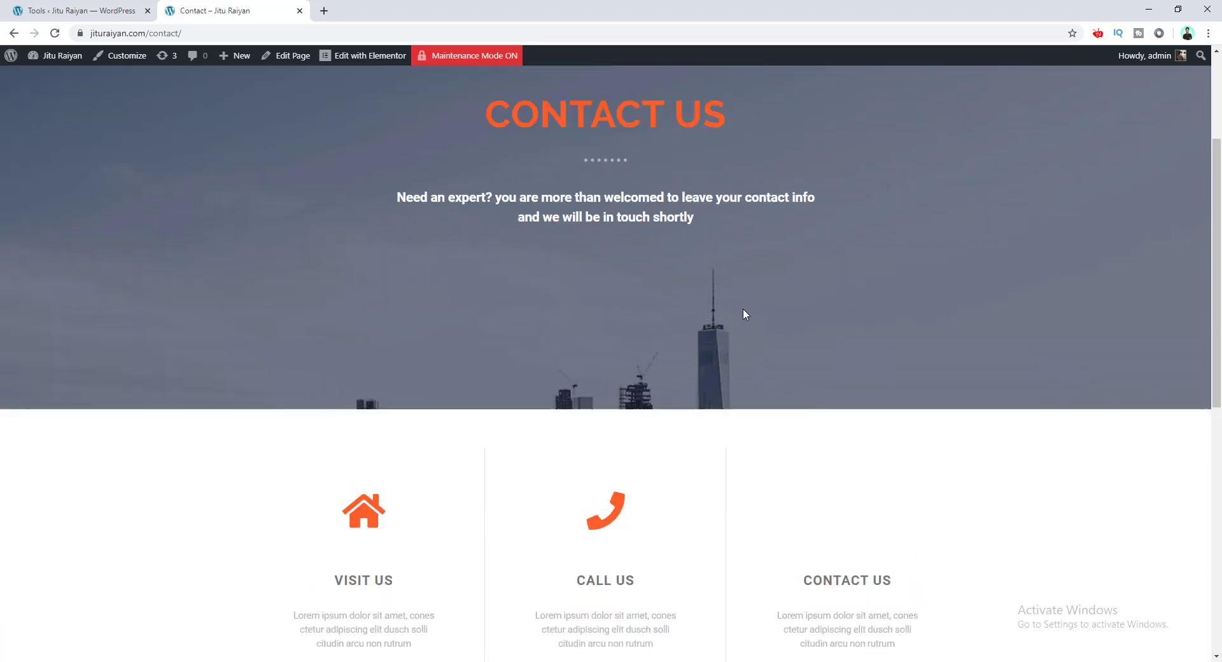
{"action": "scroll", "coordinate": [743, 310], "scroll_direction": "up", "scroll_amount": 3}
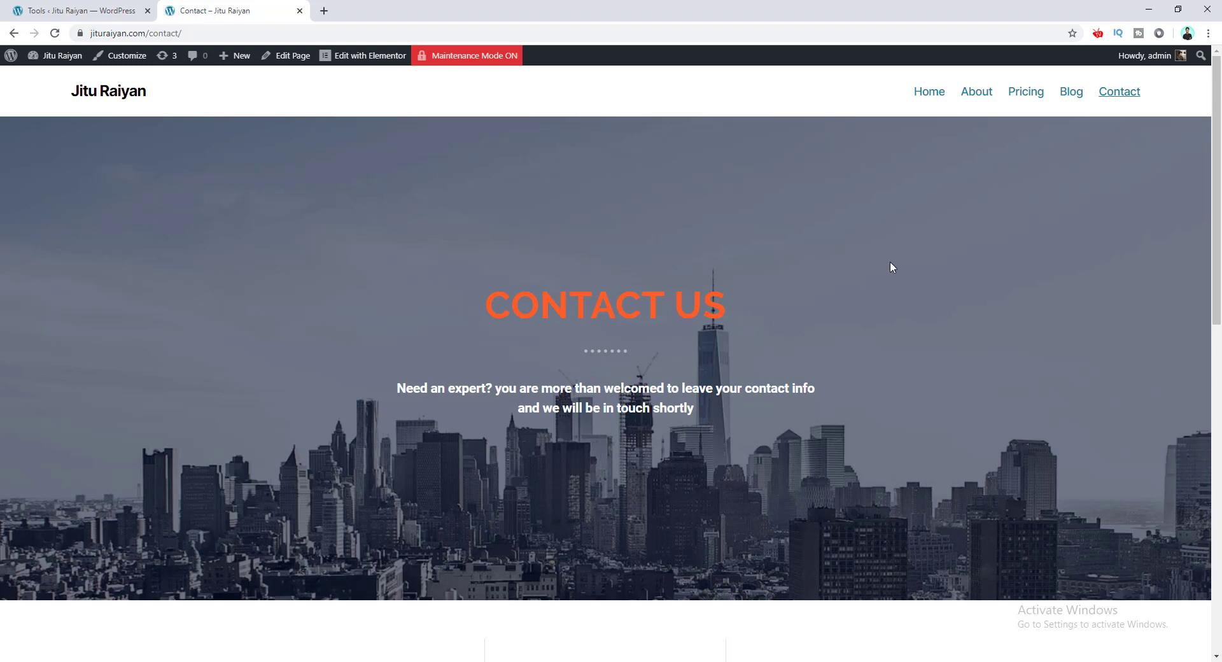
Step: Log out of WordPress and load the site's home page as a visitor
{"action": "mouse_move", "coordinate": [1154, 60]}
{"action": "left_click", "coordinate": [1101, 122]}
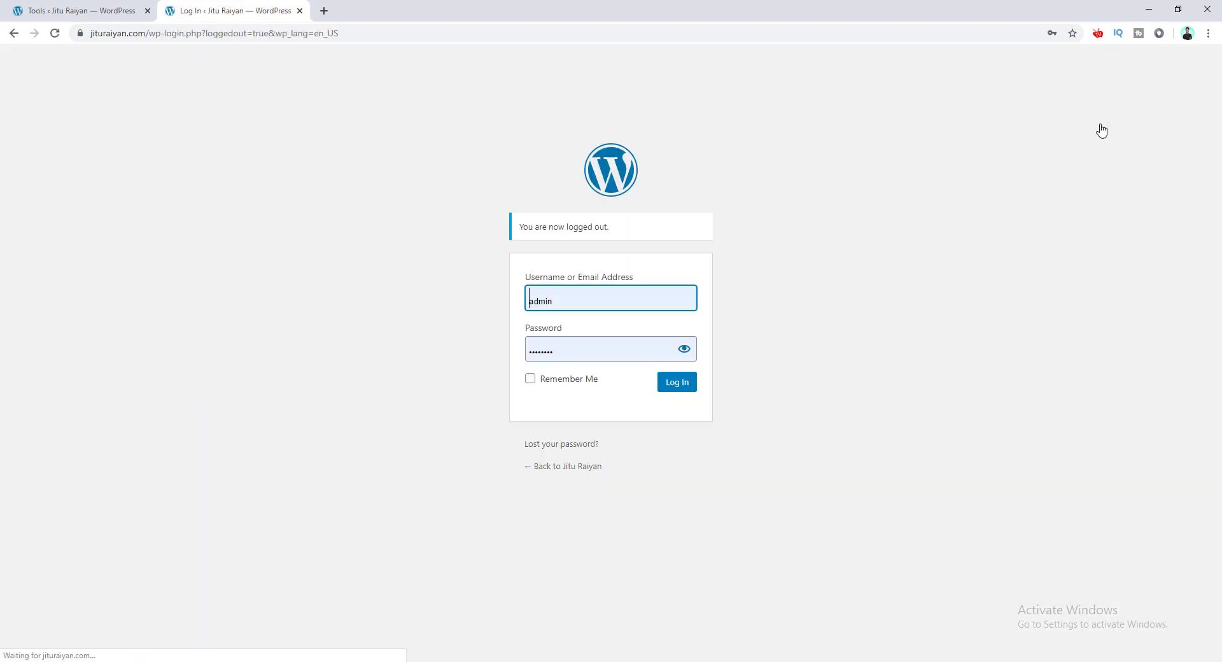
{"action": "left_click_drag", "start_coordinate": [149, 33], "coordinate": [463, 45]}
{"action": "key", "text": "BackSpace"}
{"action": "key", "text": "Return"}
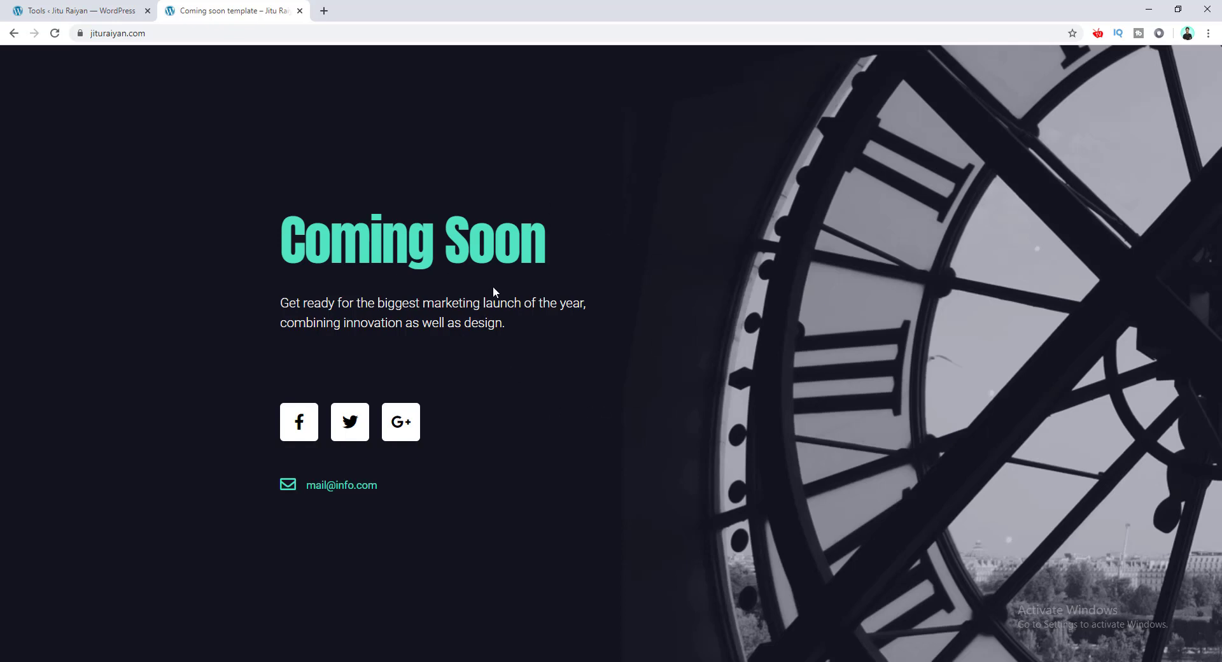
Step: Load the site's /contact page as a logged-out visitor to check what it displays
{"action": "left_click", "coordinate": [175, 34]}
{"action": "left_click", "coordinate": [176, 35]}
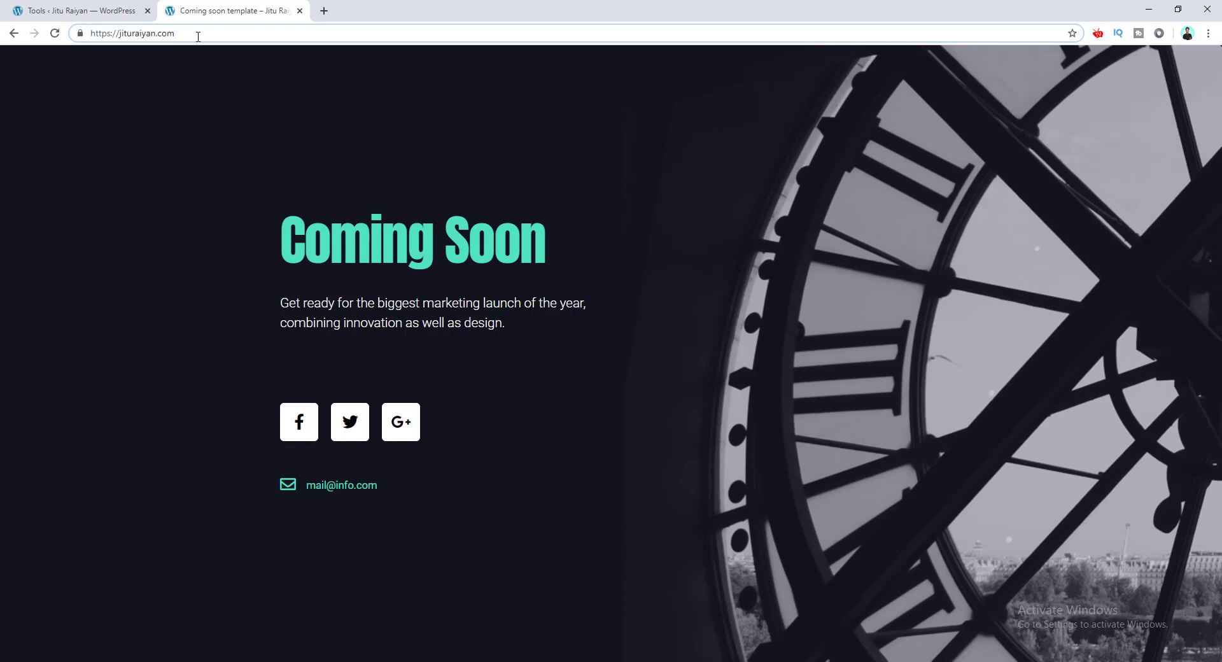
{"action": "type", "text": "/contact"}
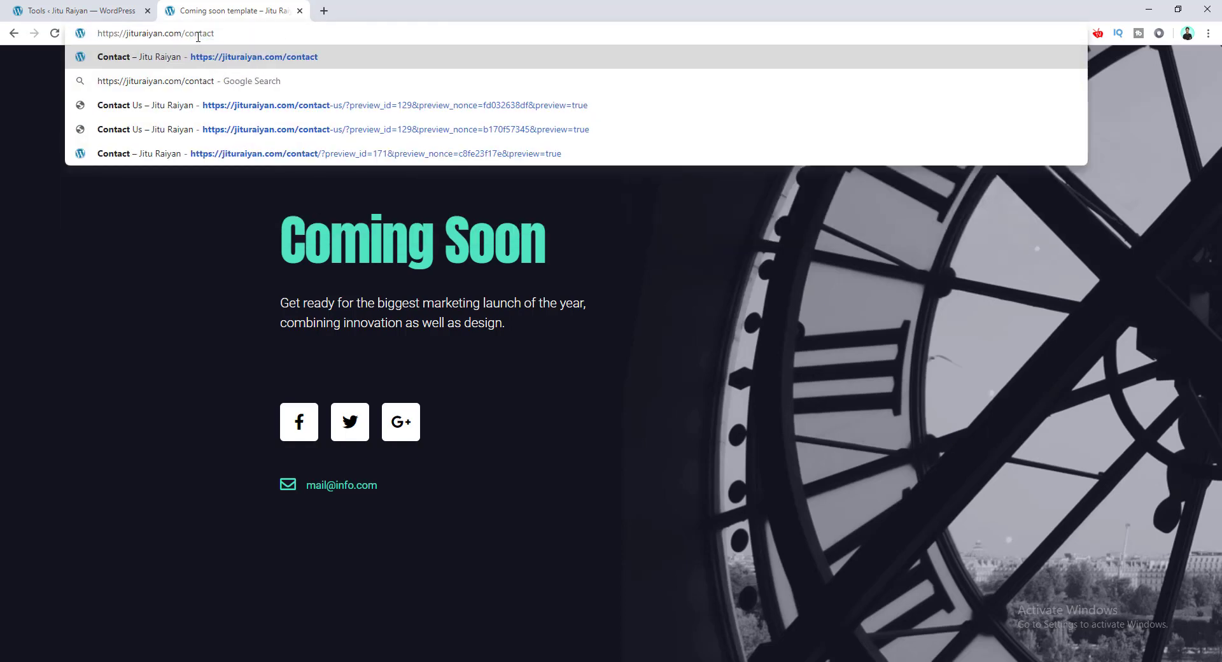
{"action": "key", "text": "Return"}
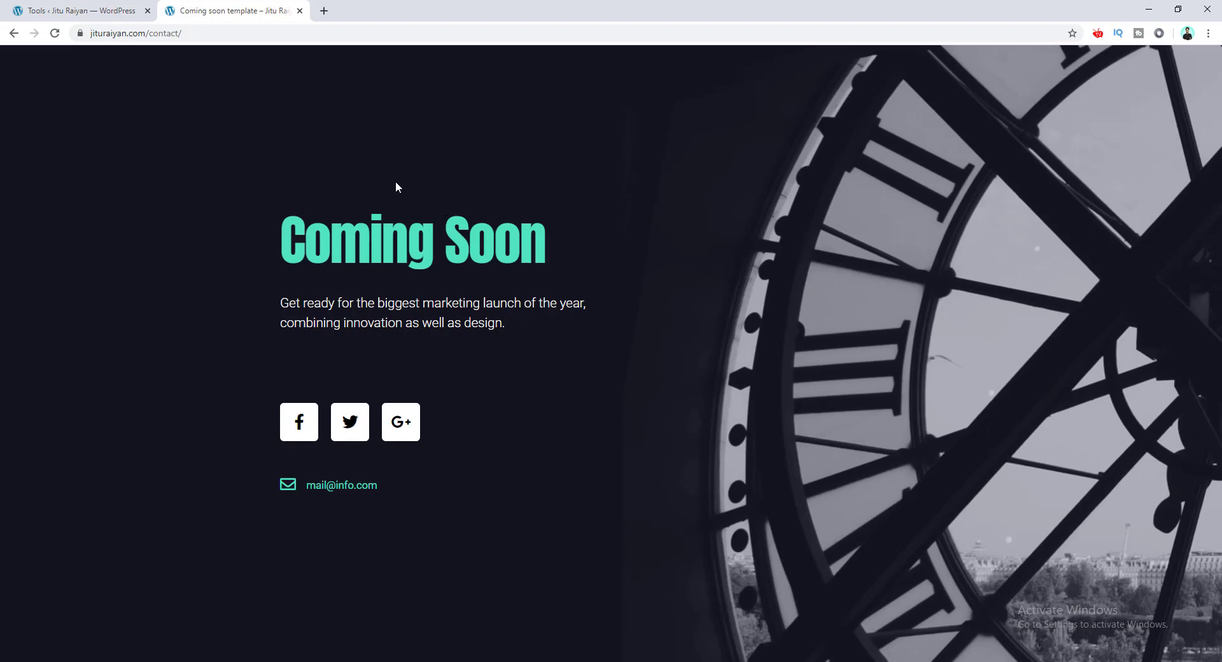
Step: Return to Elementor's maintenance mode settings, set the mode to Disabled and save the changes
{"action": "double_click", "coordinate": [151, 33]}
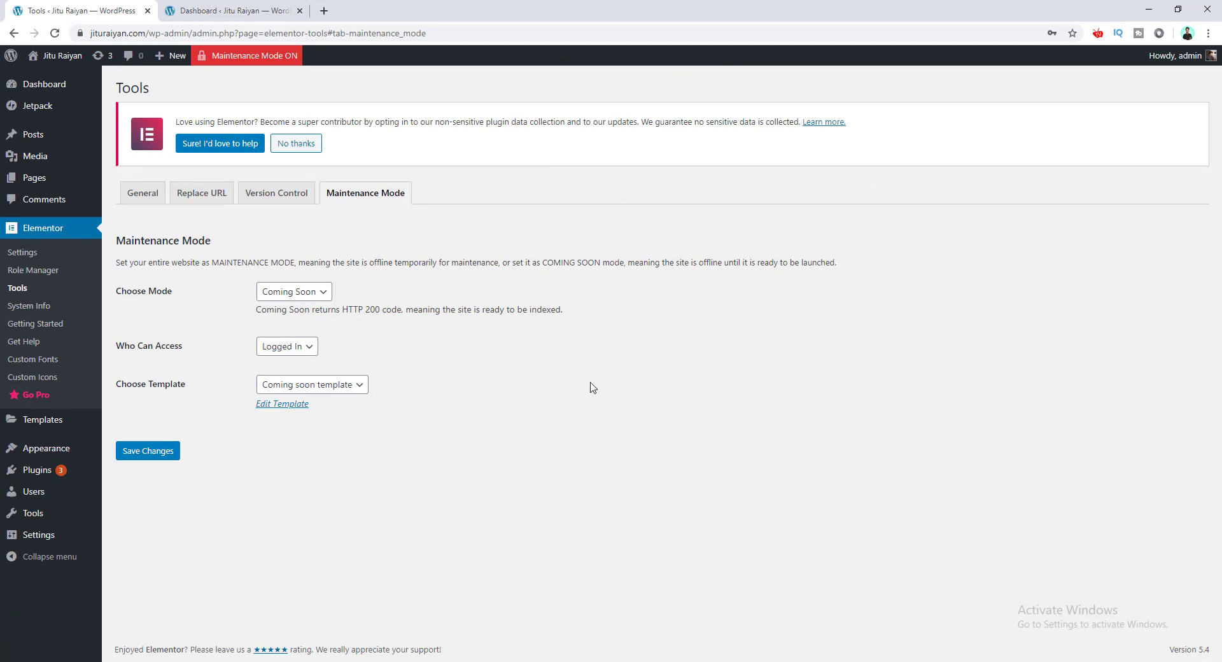
{"action": "left_click", "coordinate": [311, 296]}
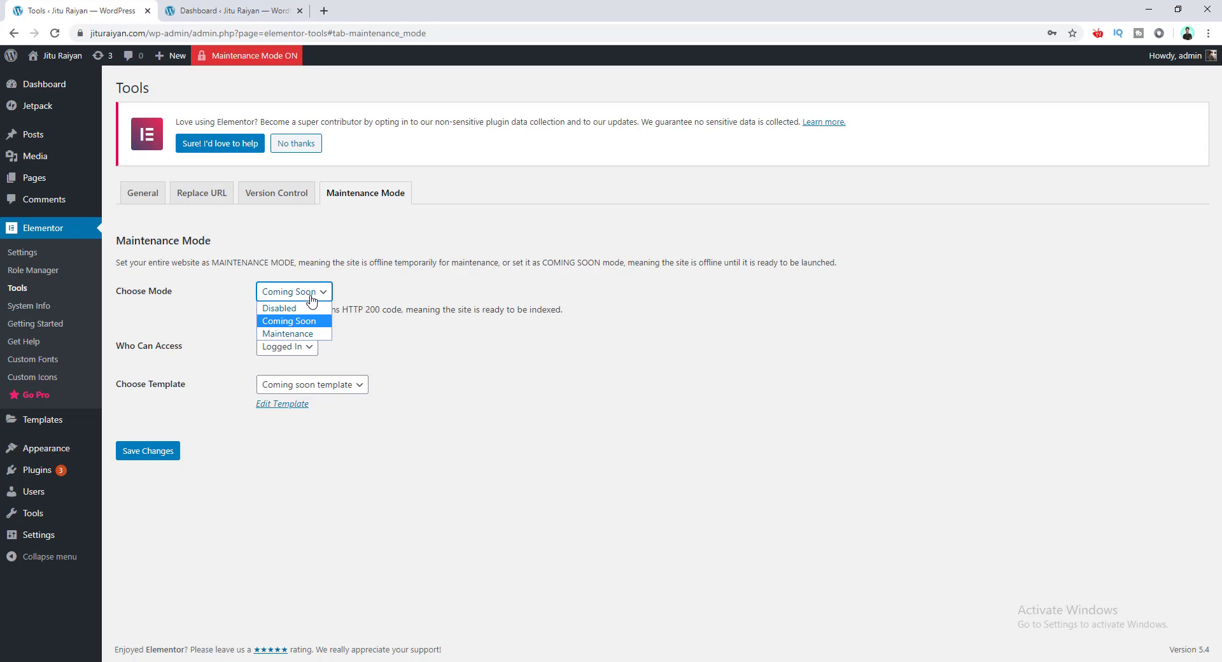
{"action": "left_click", "coordinate": [303, 308]}
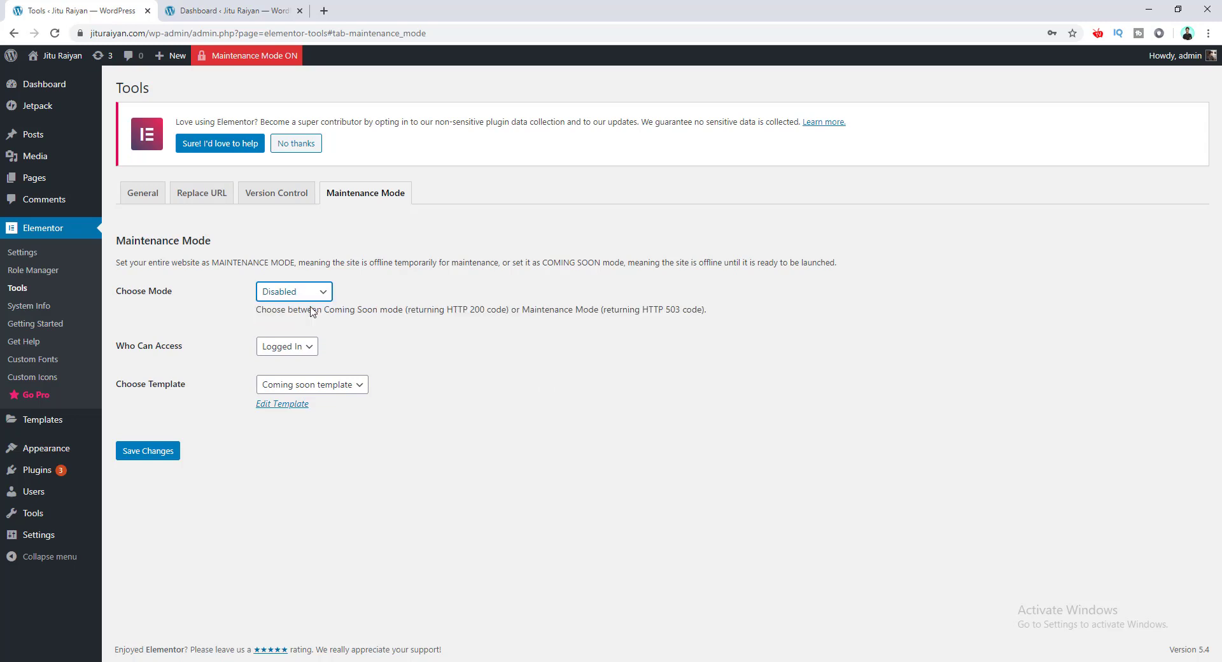
{"action": "left_click", "coordinate": [171, 453]}
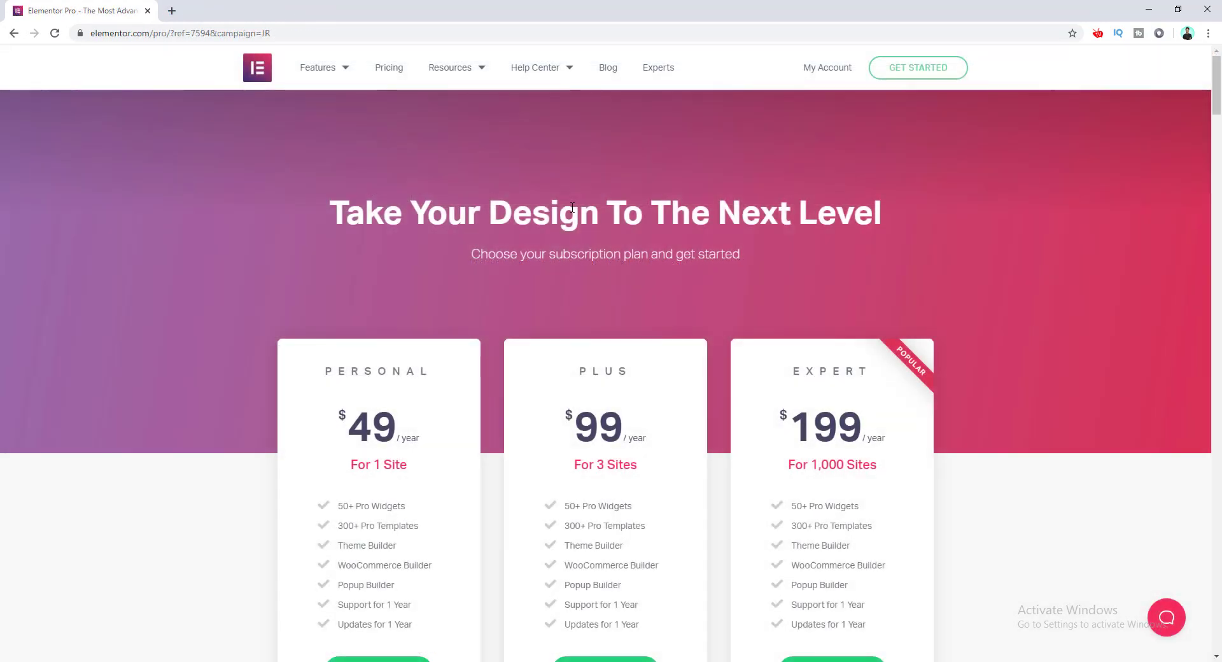
Step: Examine the Personal, Plus and Expert subscription plans on the Elementor Pro pricing page
{"action": "scroll", "coordinate": [572, 206], "scroll_direction": "down", "scroll_amount": 3}
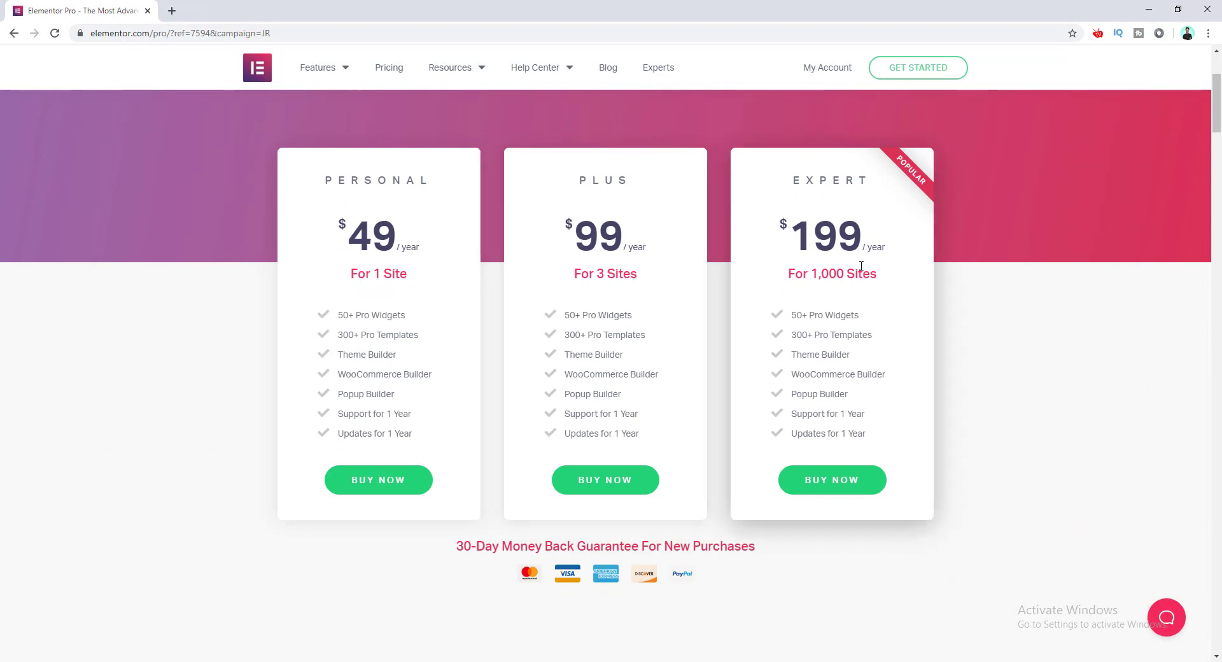